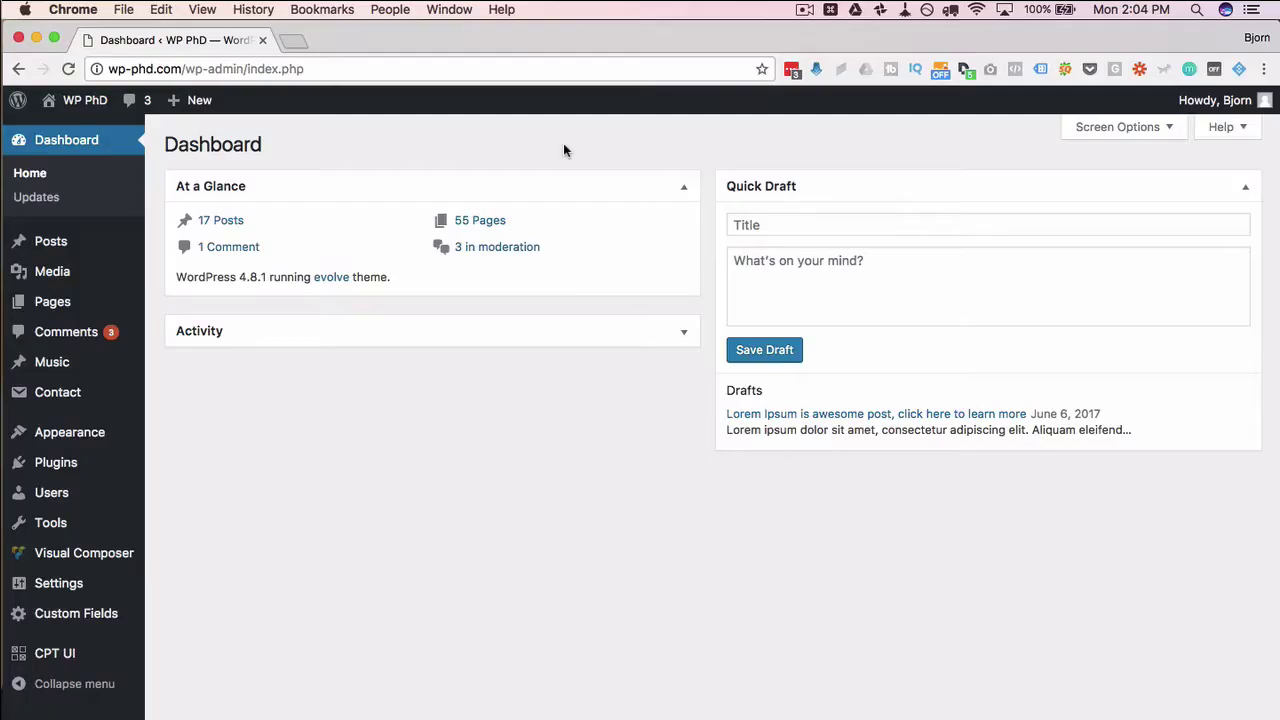
Open 'Let's Paginate A Post' in the editor from the All Posts list
mouse_move(52, 246)
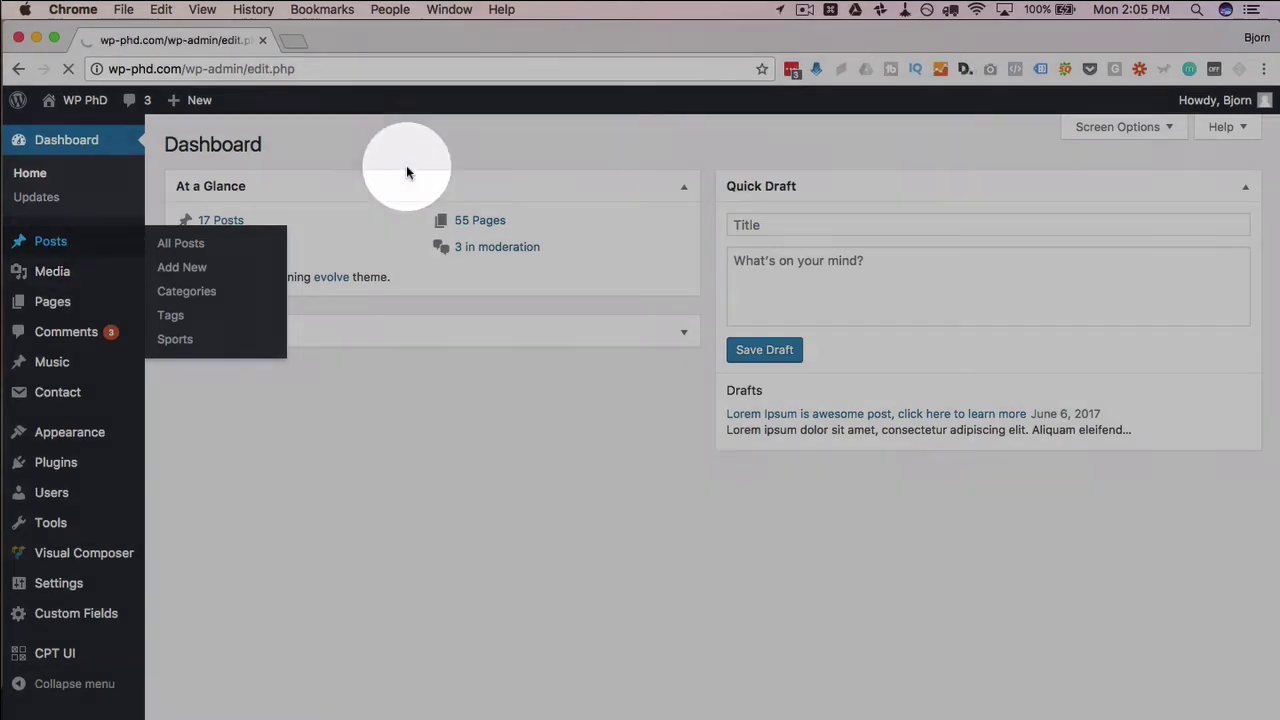
scroll(320, 310, down, 3)
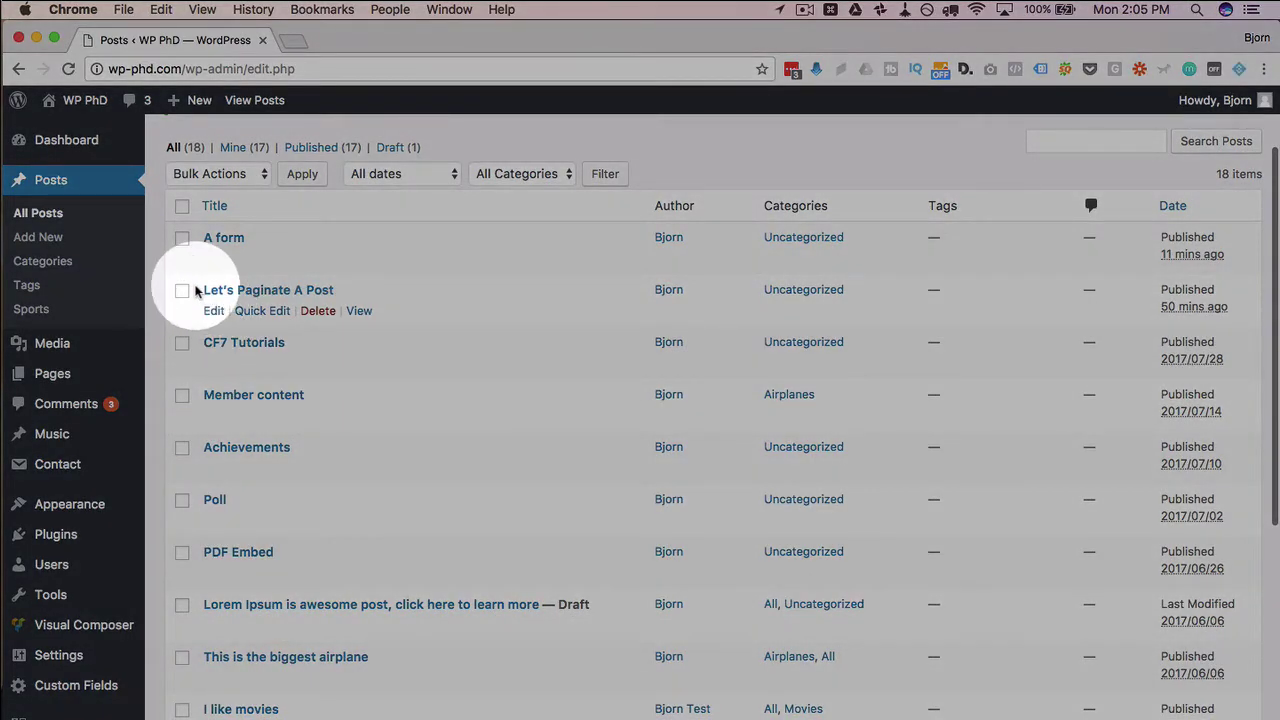
click(214, 312)
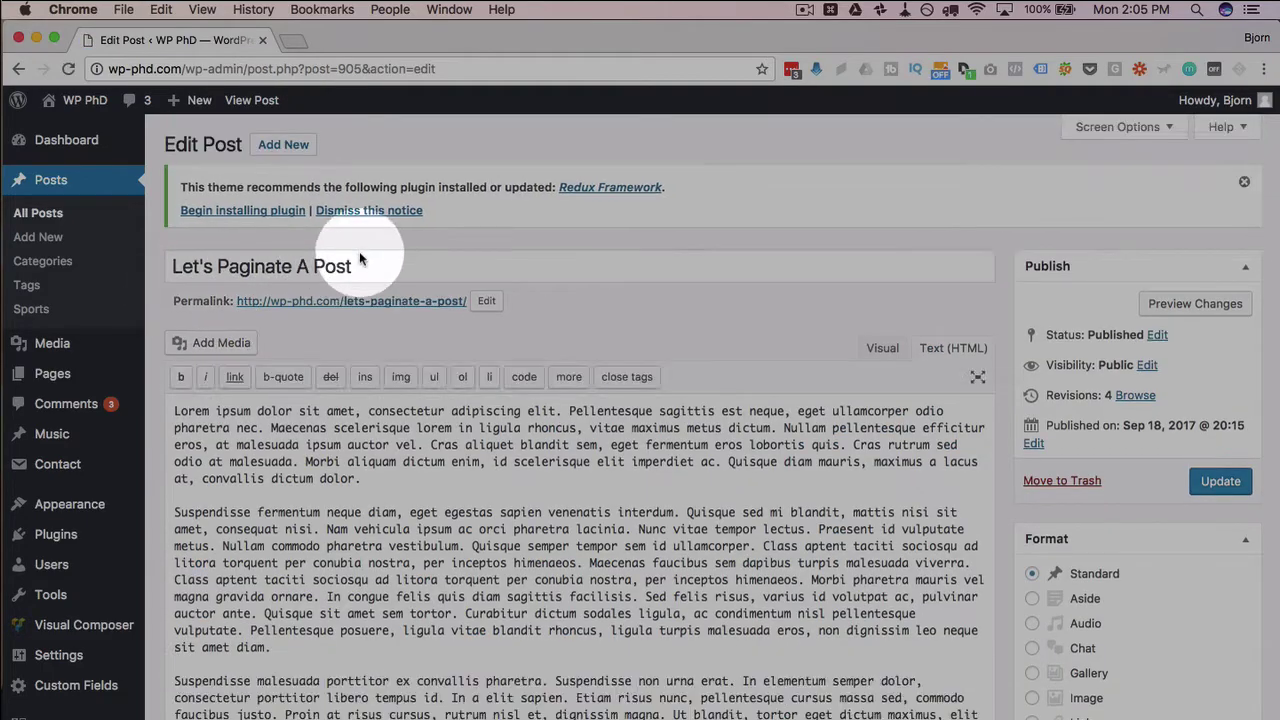
scroll(268, 483, down, 3)
scroll(268, 483, down, 5)
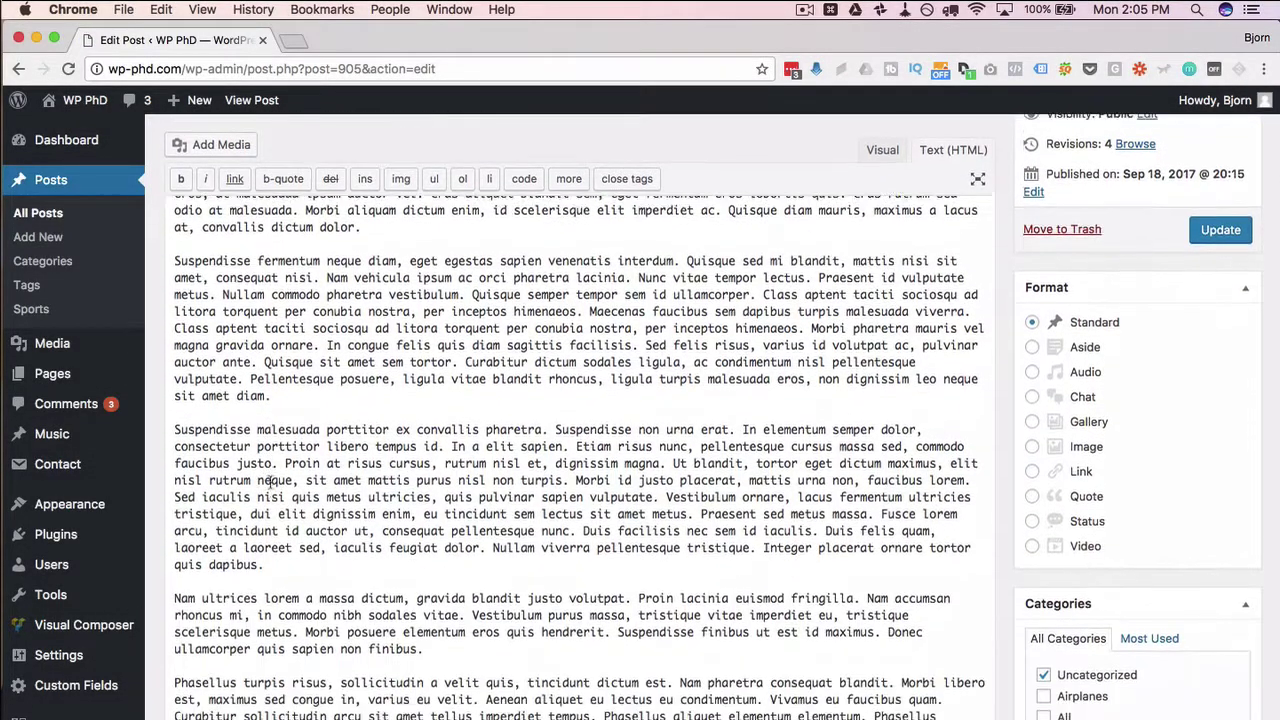
scroll(330, 400, up, 6)
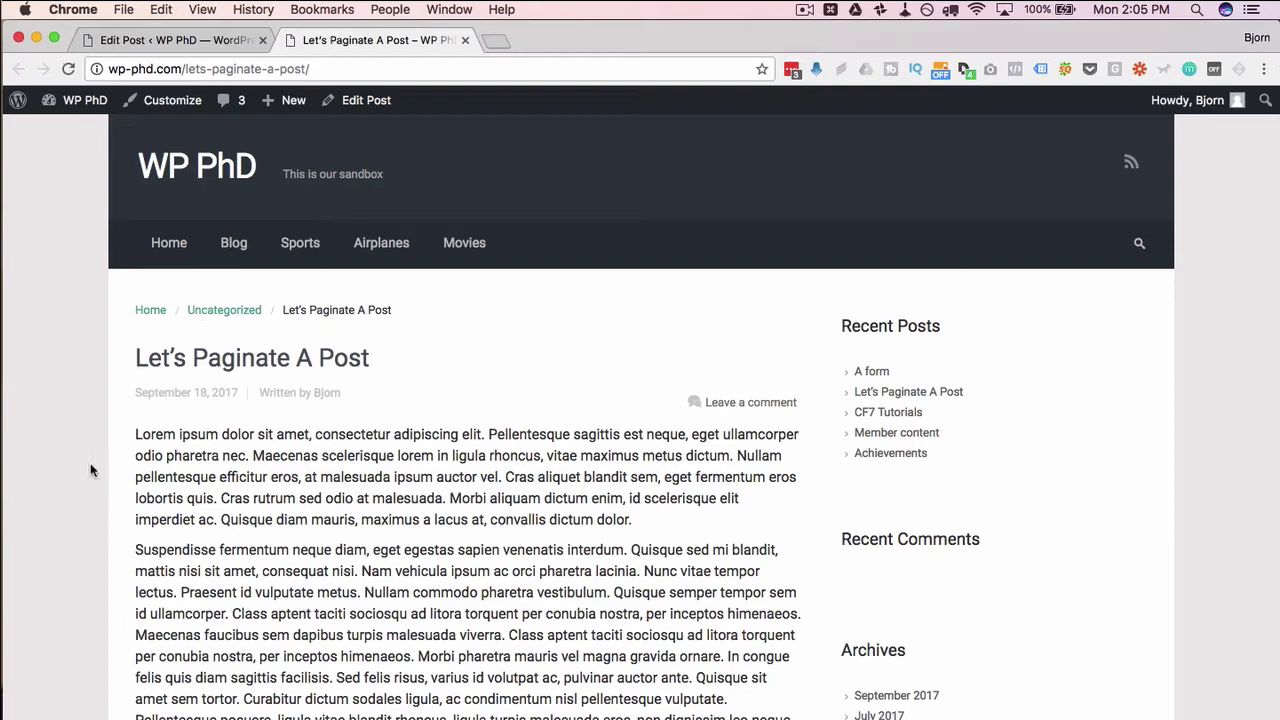
Scroll through the live post's paragraphs, then go back to the Edit Post tab
scroll(90, 470, down, 10)
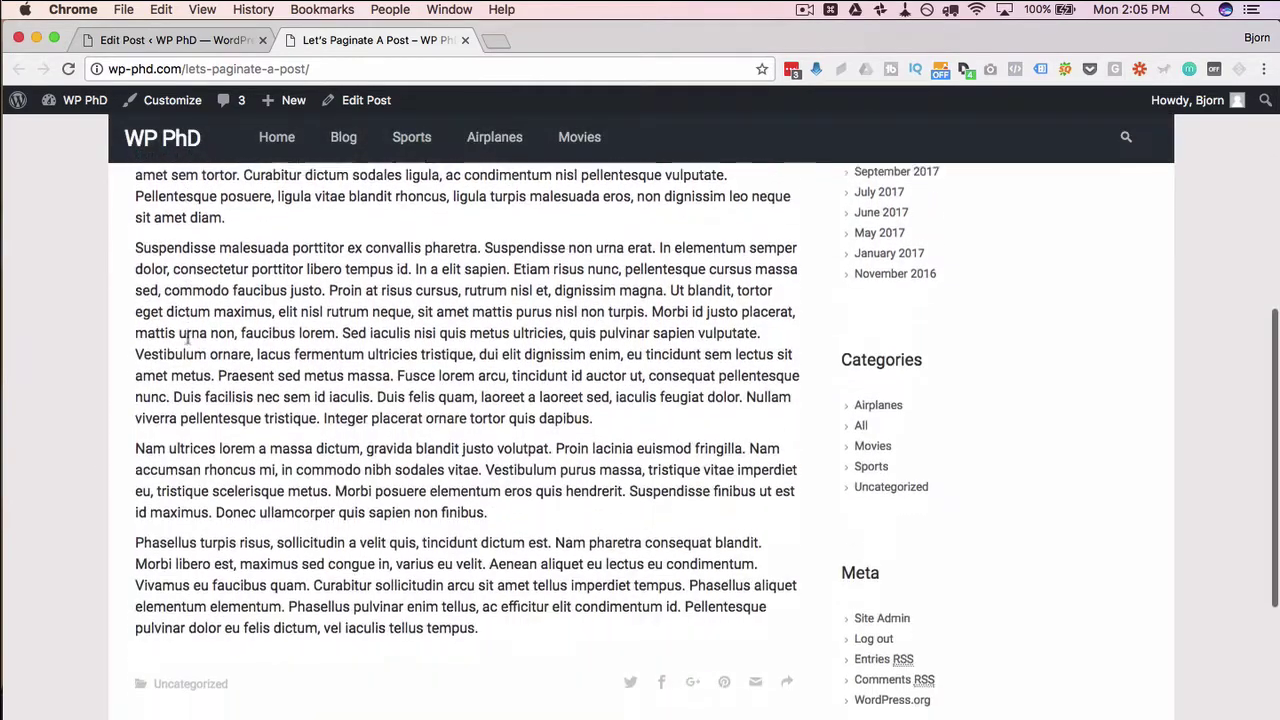
scroll(187, 339, down, 3)
scroll(187, 339, up, 7)
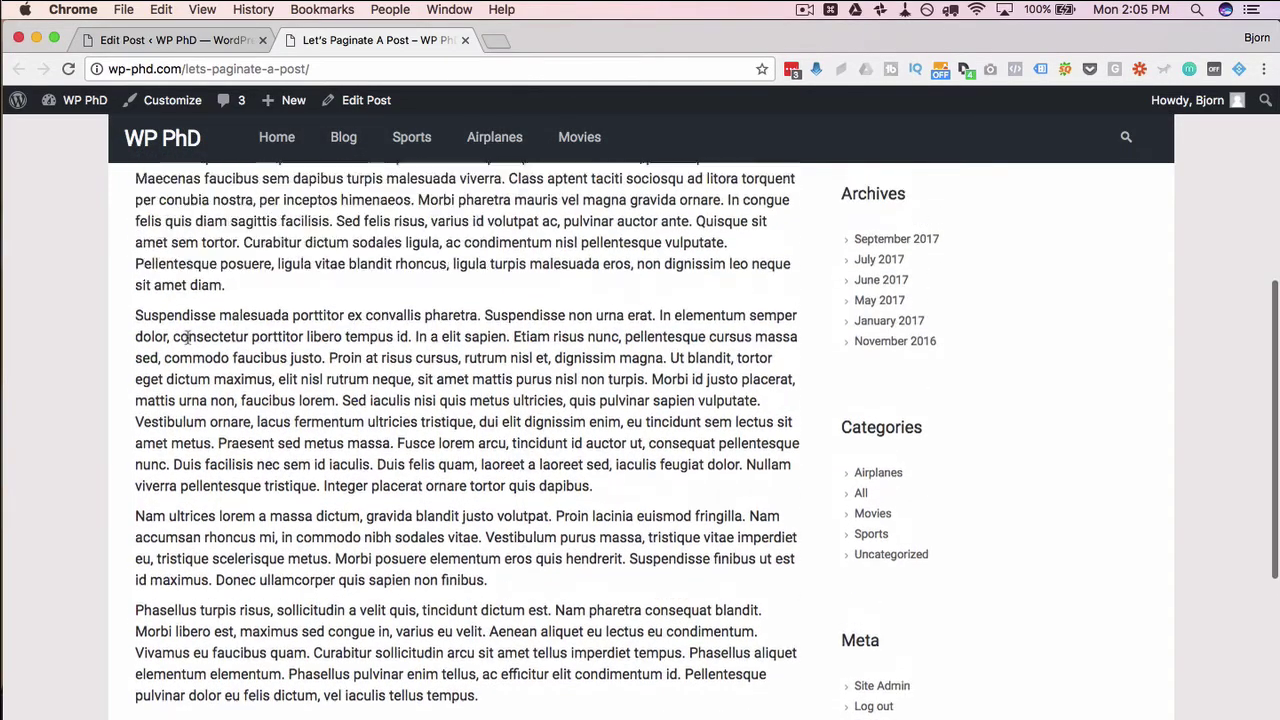
scroll(187, 342, up, 3)
scroll(187, 342, down, 2)
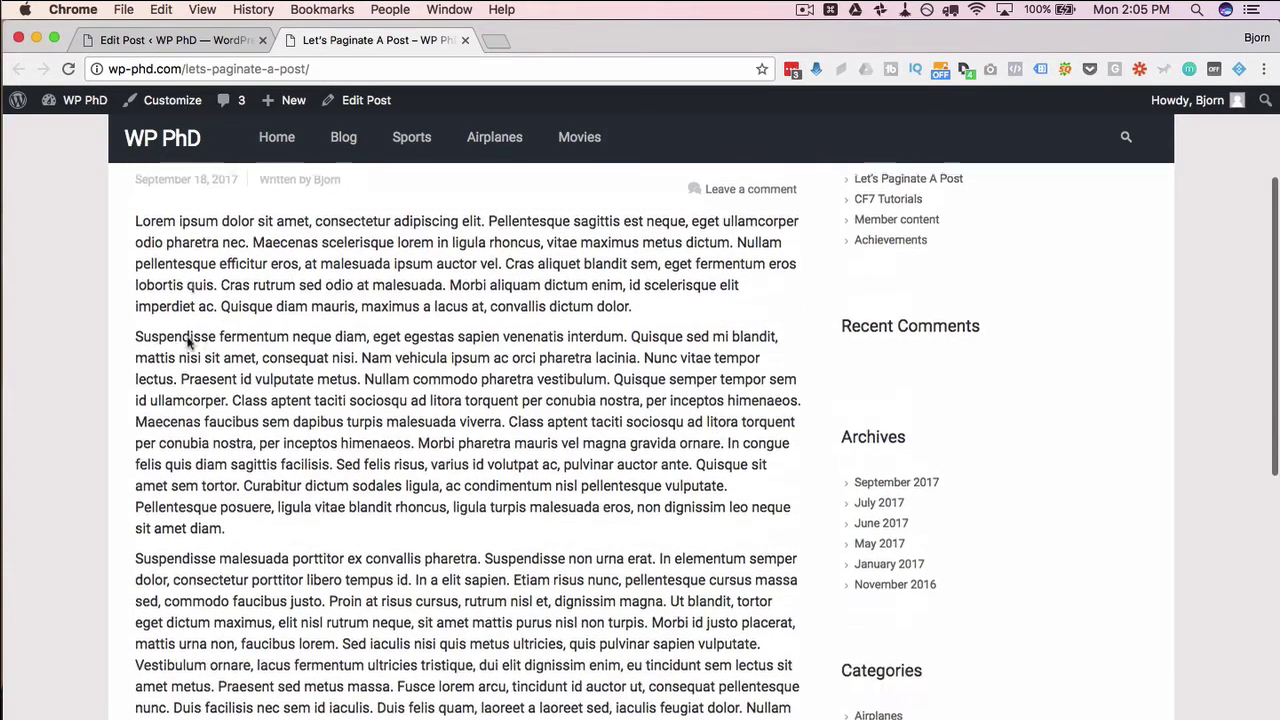
scroll(187, 342, down, 1)
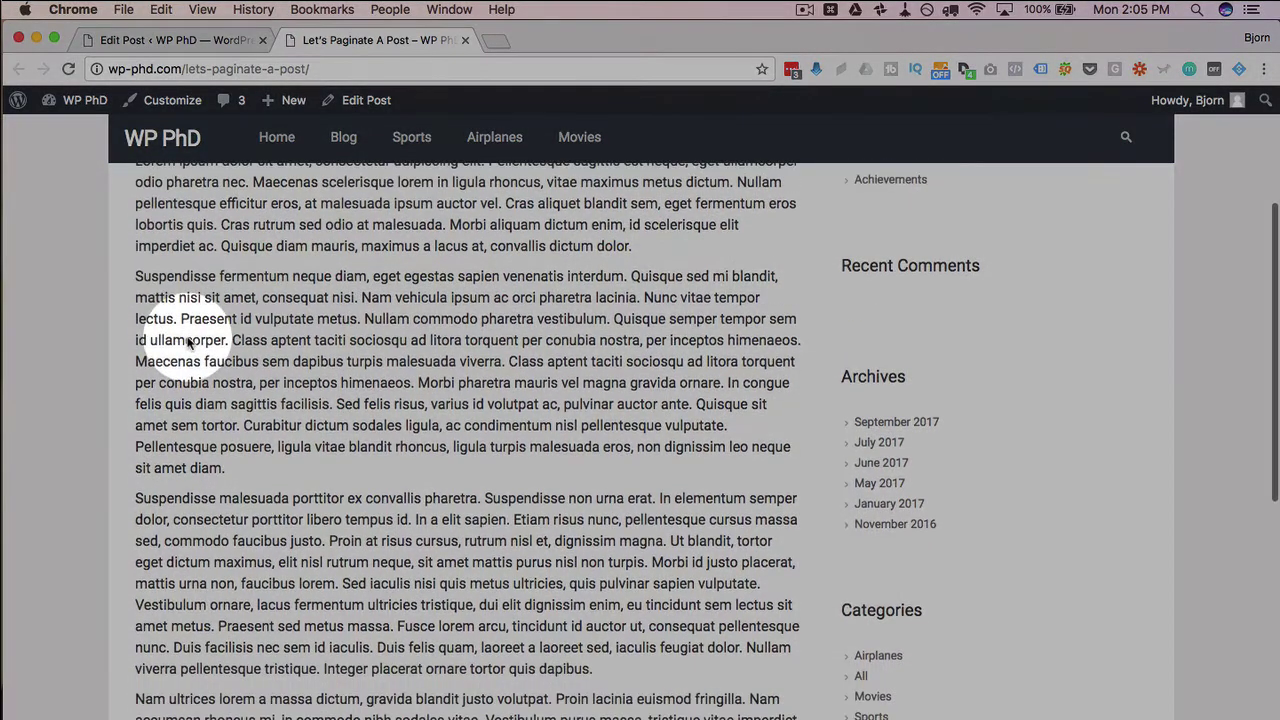
click(213, 45)
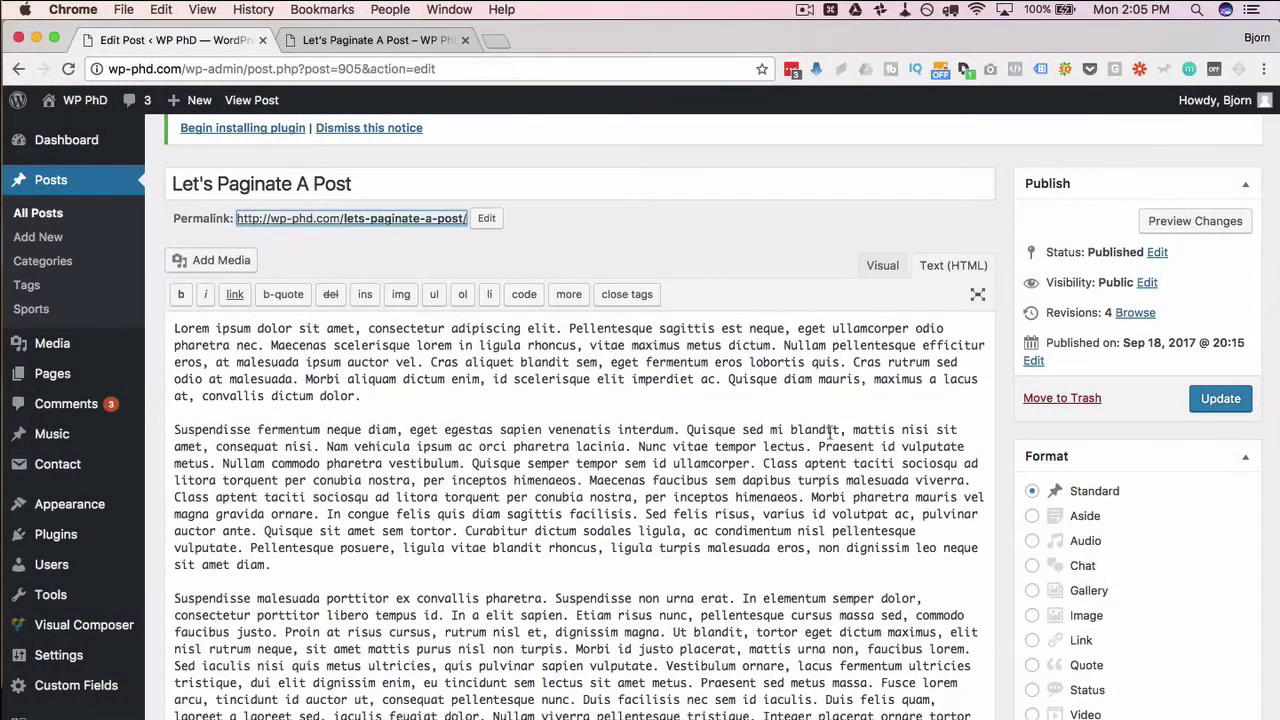
scroll(450, 432, down, 2)
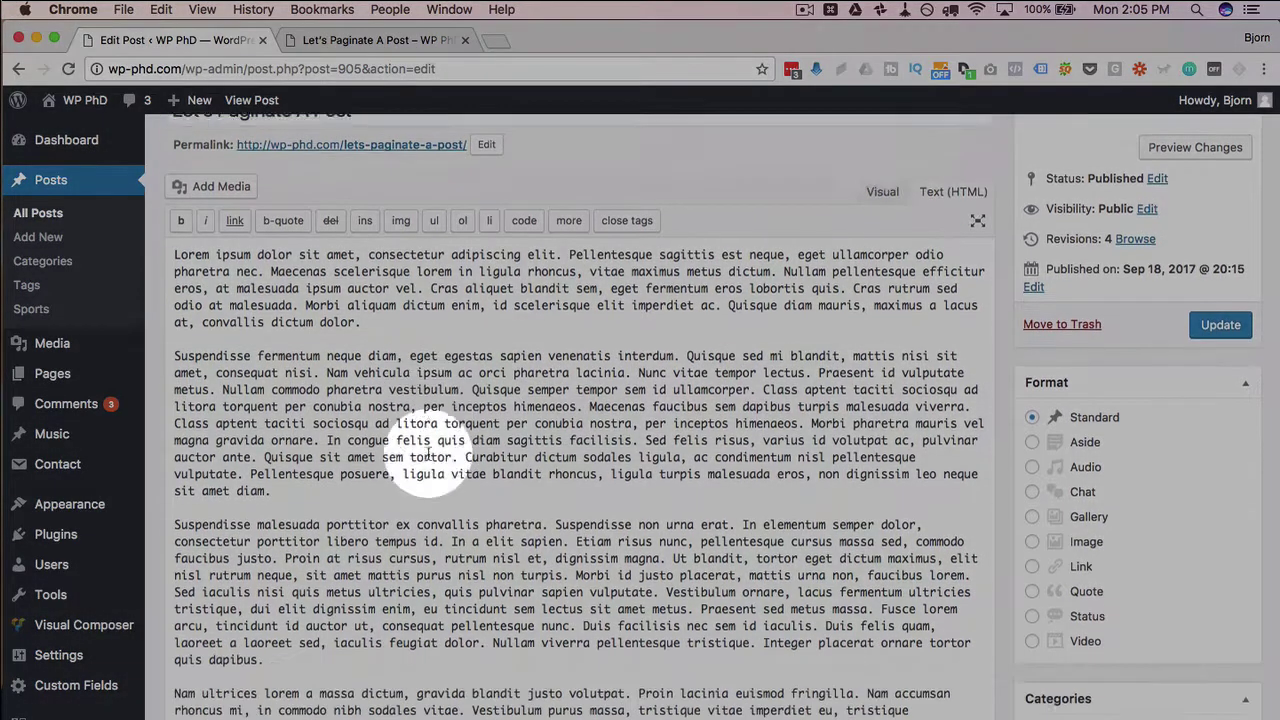
Start a new line after 'sit amet diam.' and type the <!--nextpage--> tag
click(346, 453)
key(Return)
key(Return)
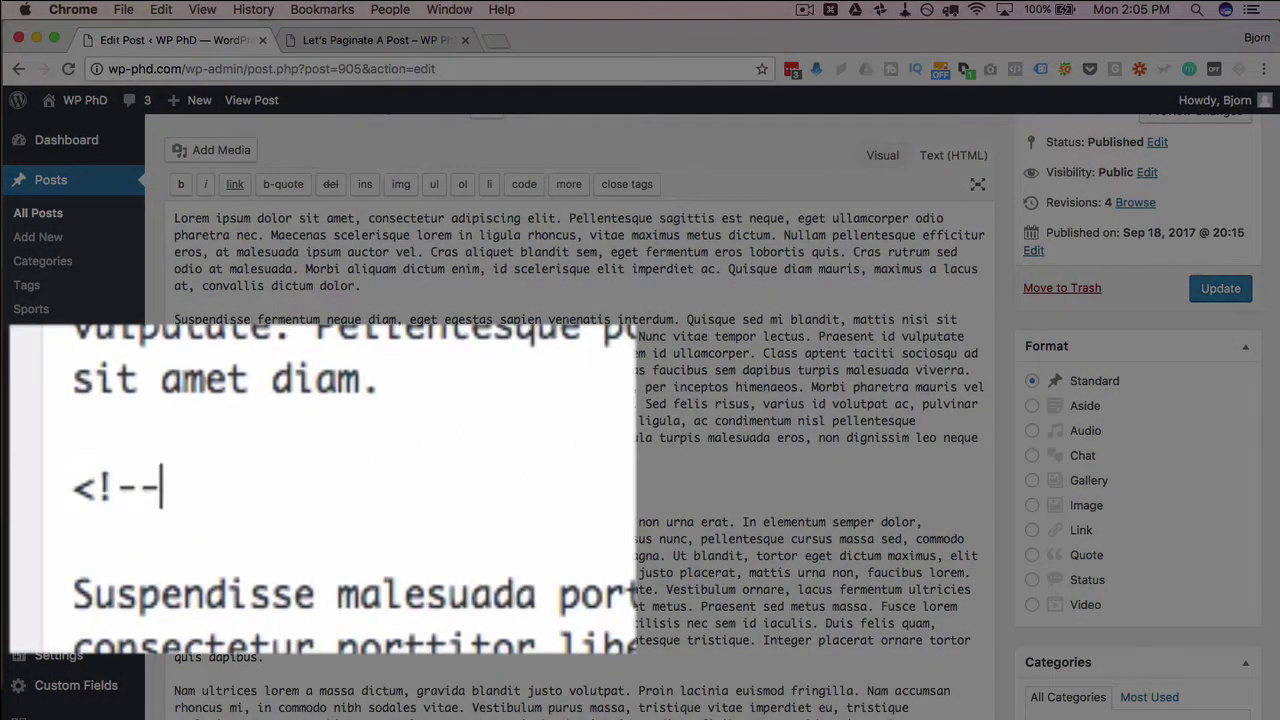
text(<!--ne)
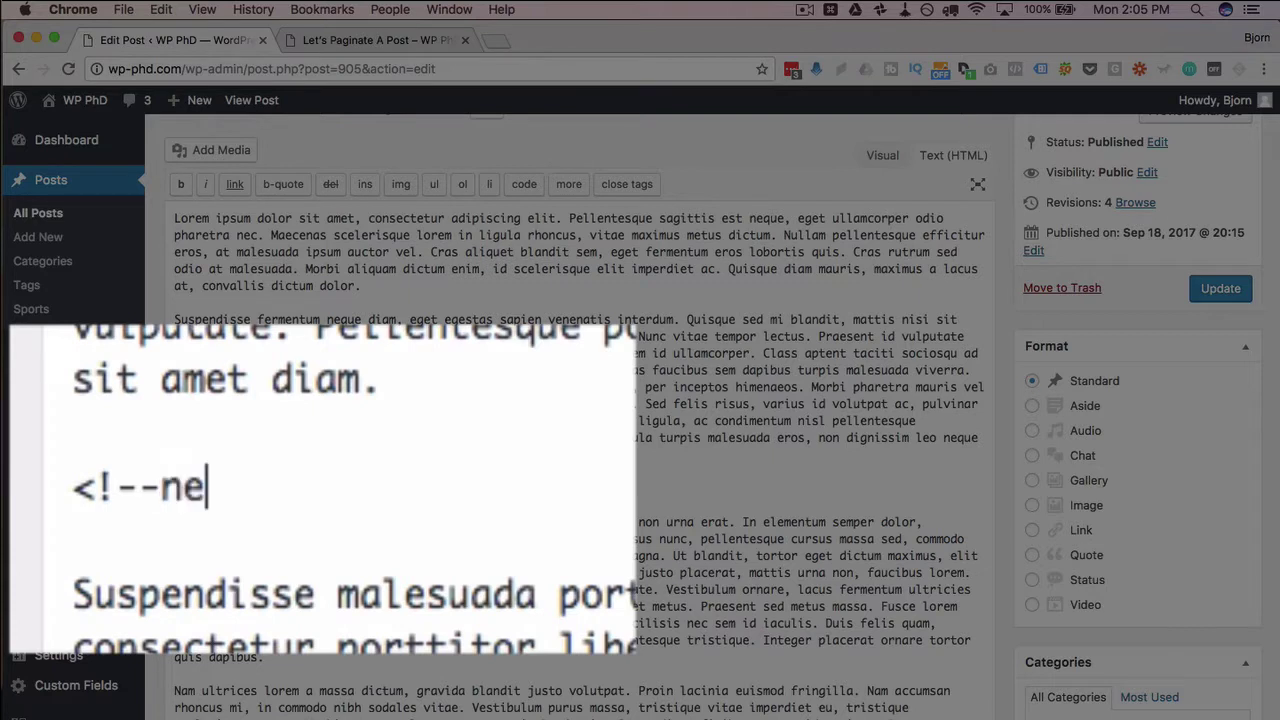
text(xtpage-->)
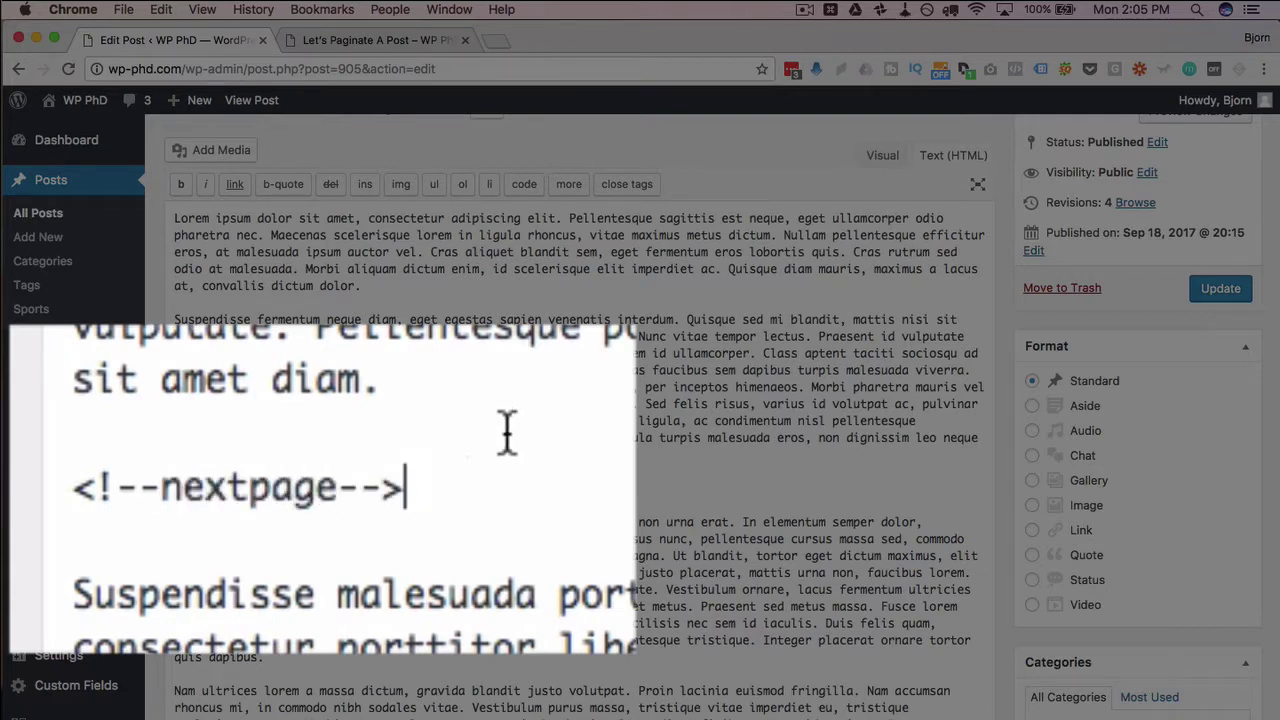
Highlight the <!--, --> and nextpage parts of the new tag in turn
drag(152, 490, 16, 495)
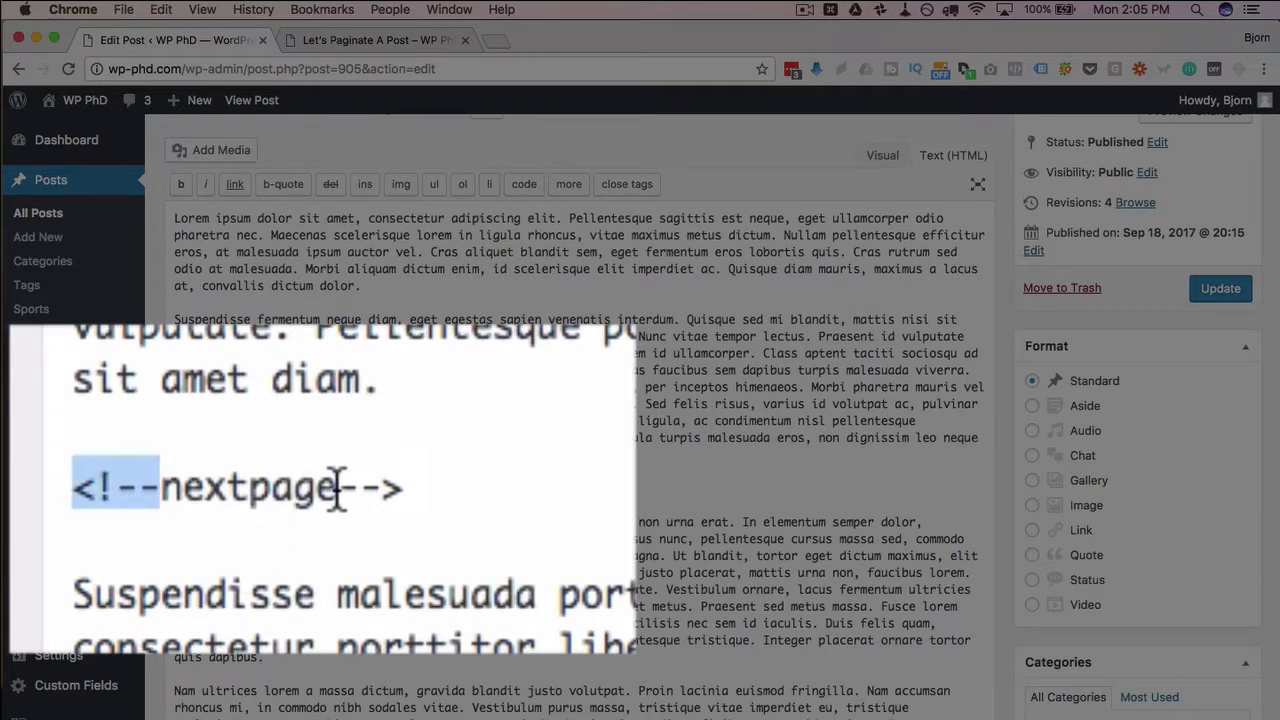
drag(336, 490, 418, 518)
click(408, 580)
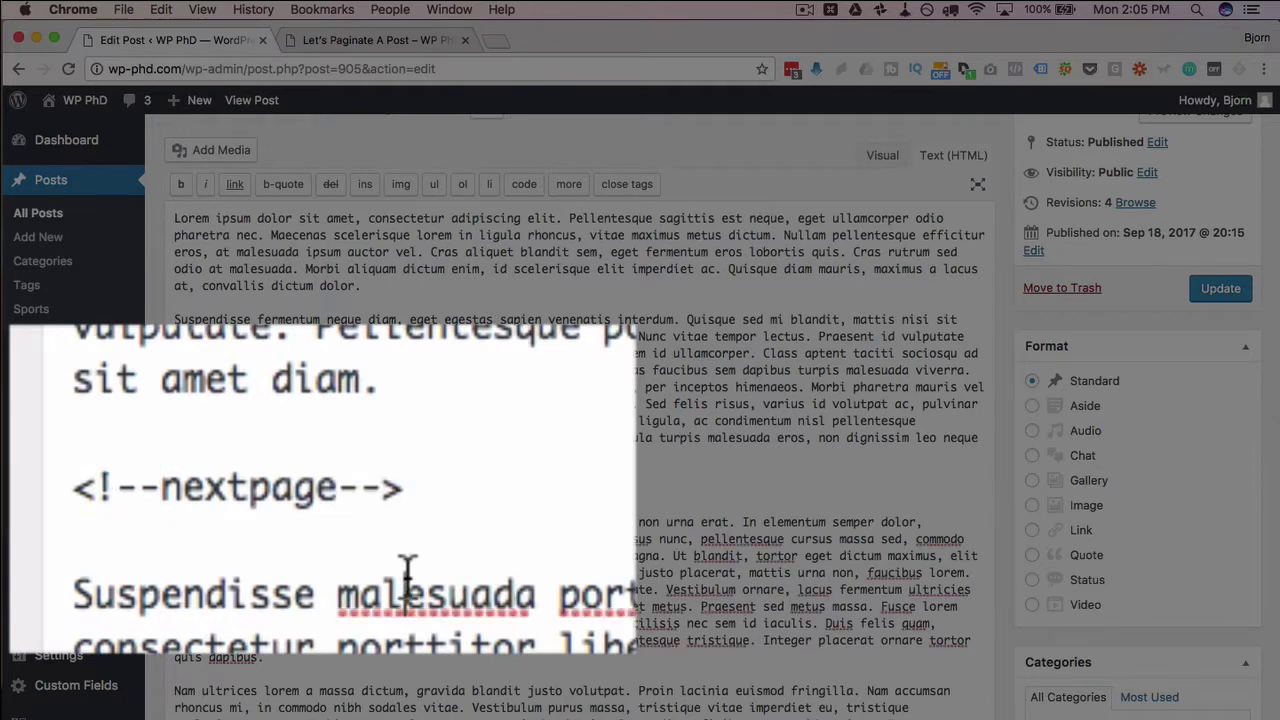
drag(357, 490, 139, 506)
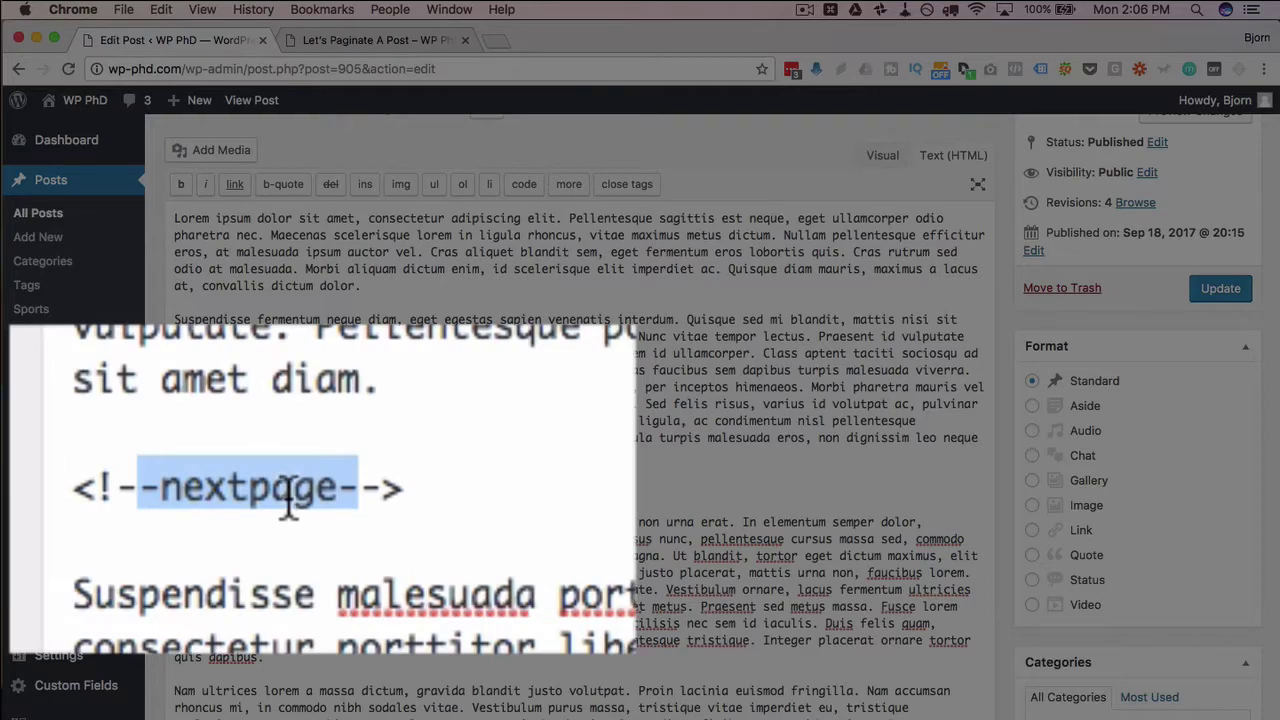
double_click(249, 500)
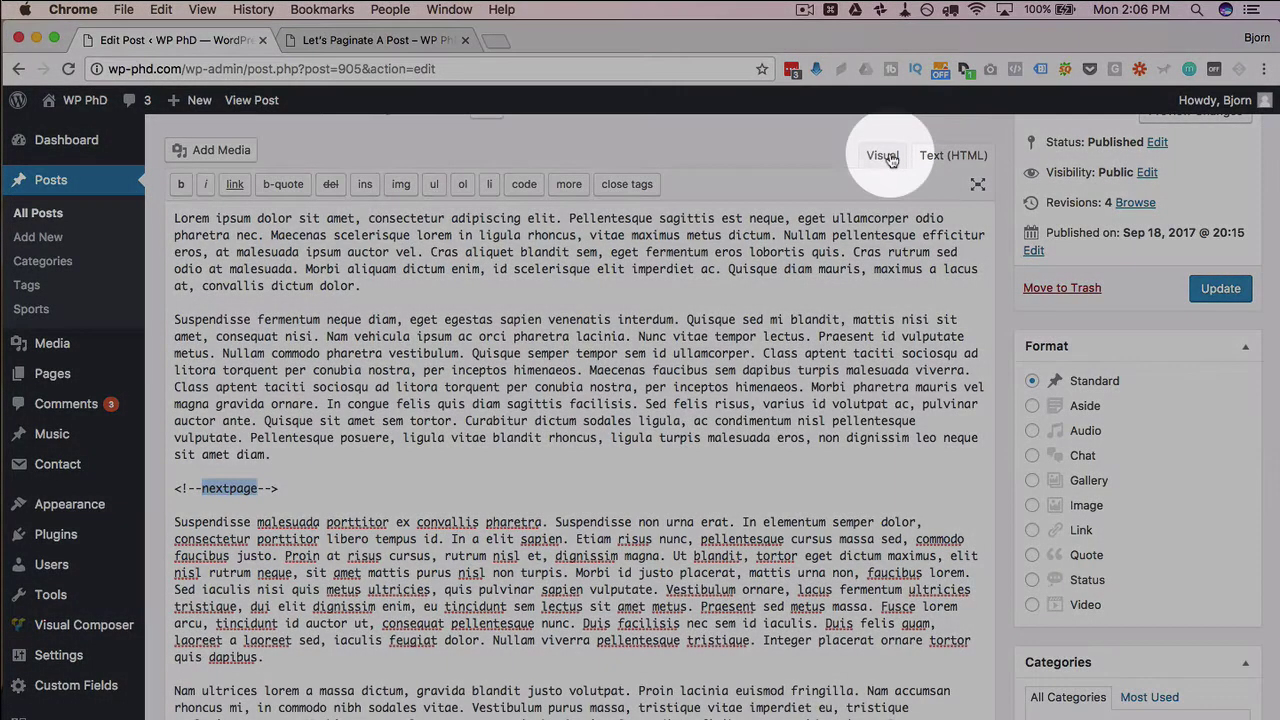
Check the page break in the Visual view, return to Text, and update the post
click(884, 156)
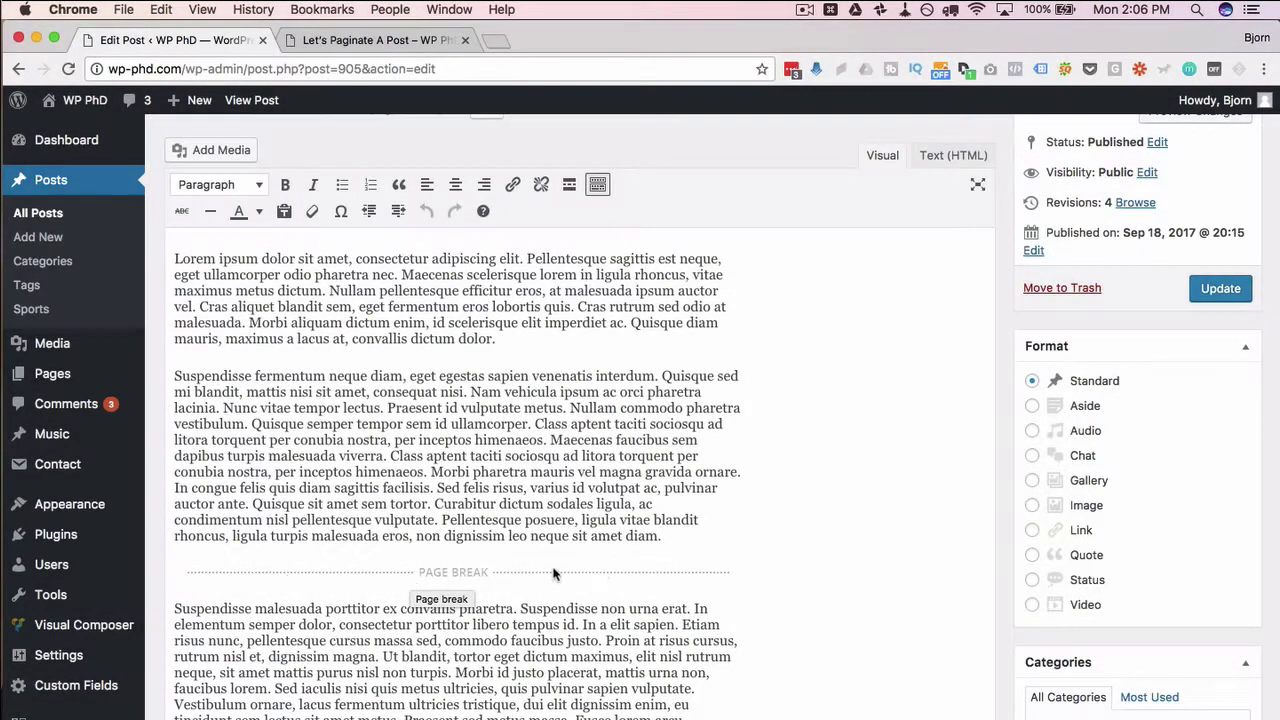
click(940, 156)
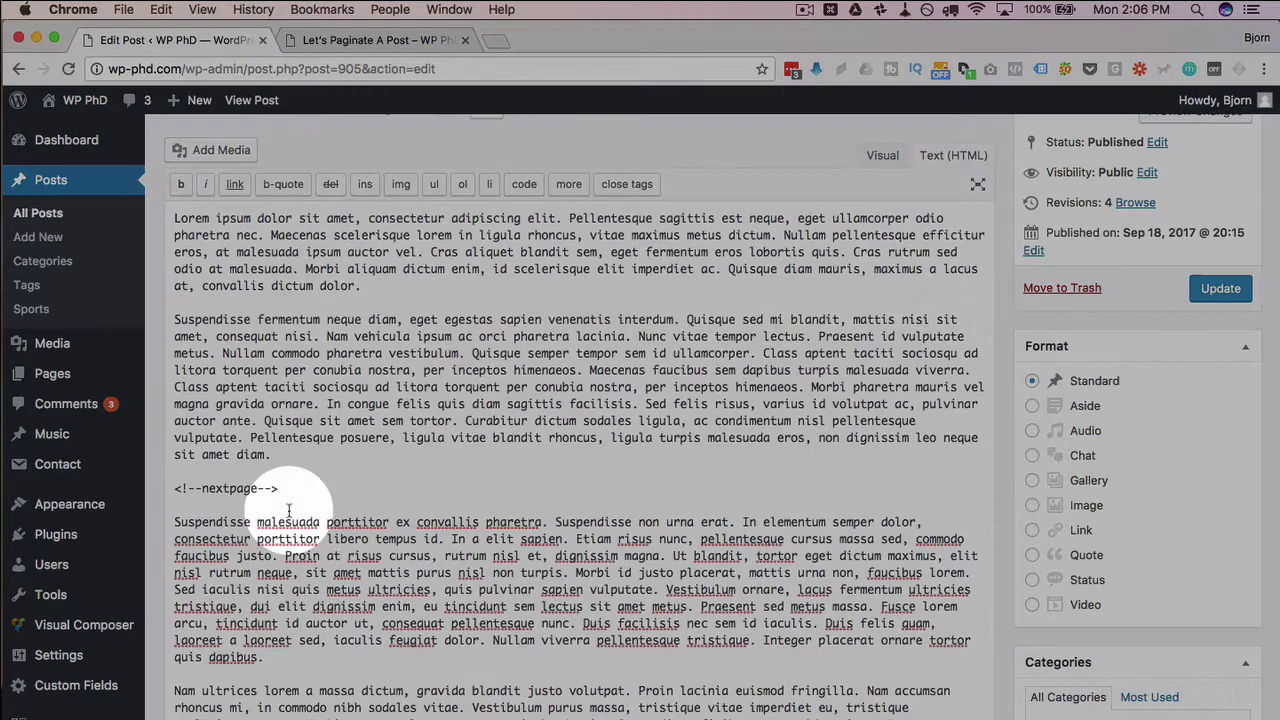
drag(282, 489, 140, 490)
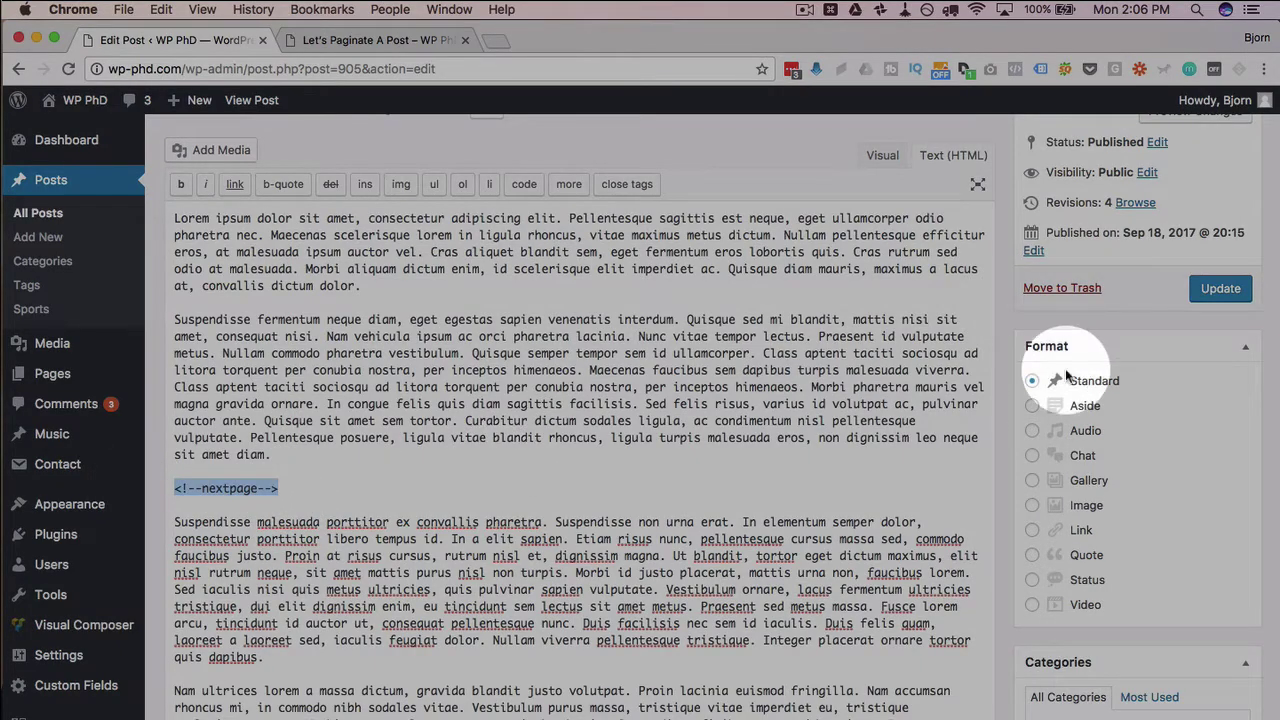
scroll(1110, 344, up, 3)
click(1210, 440)
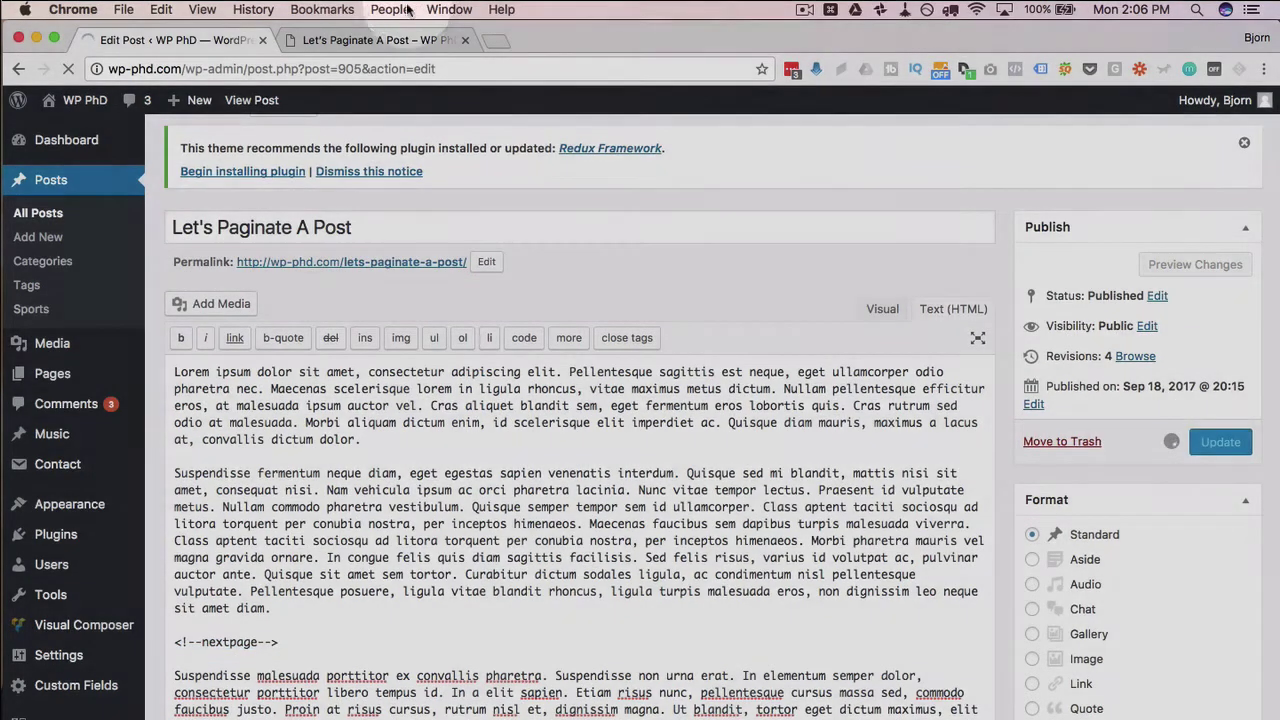
Reload the live post and open its page 2
click(380, 40)
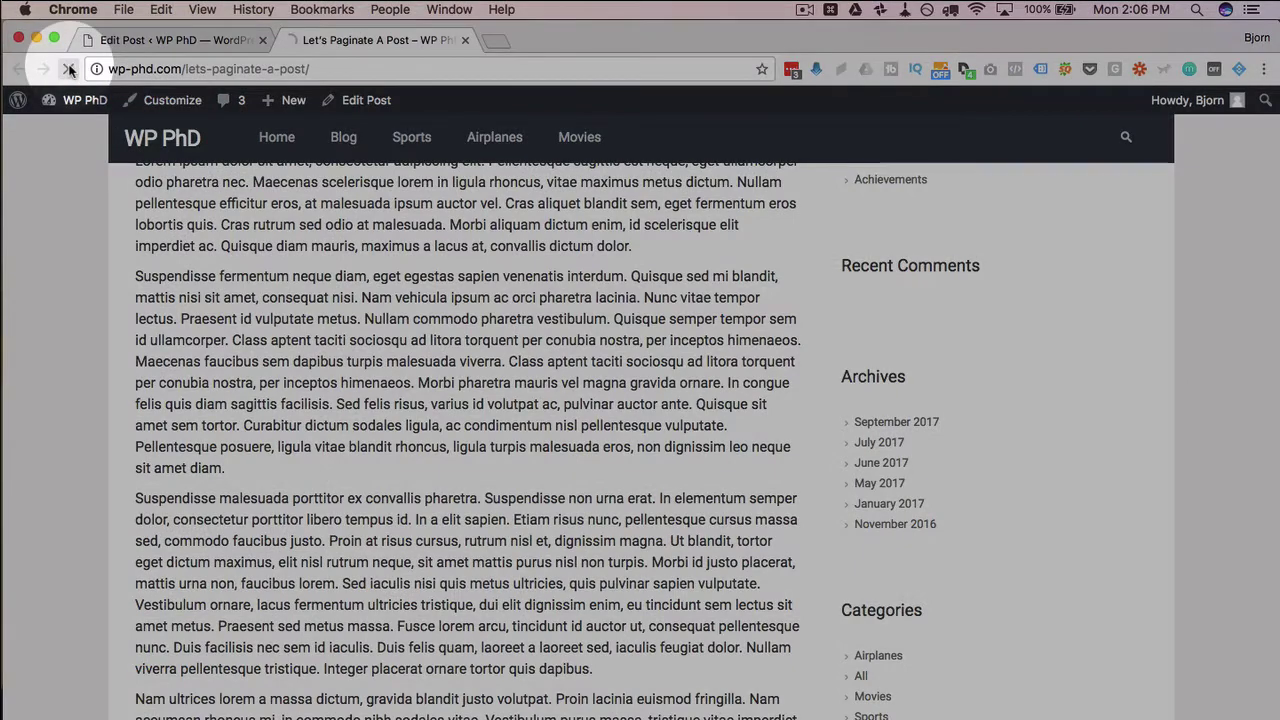
click(41, 69)
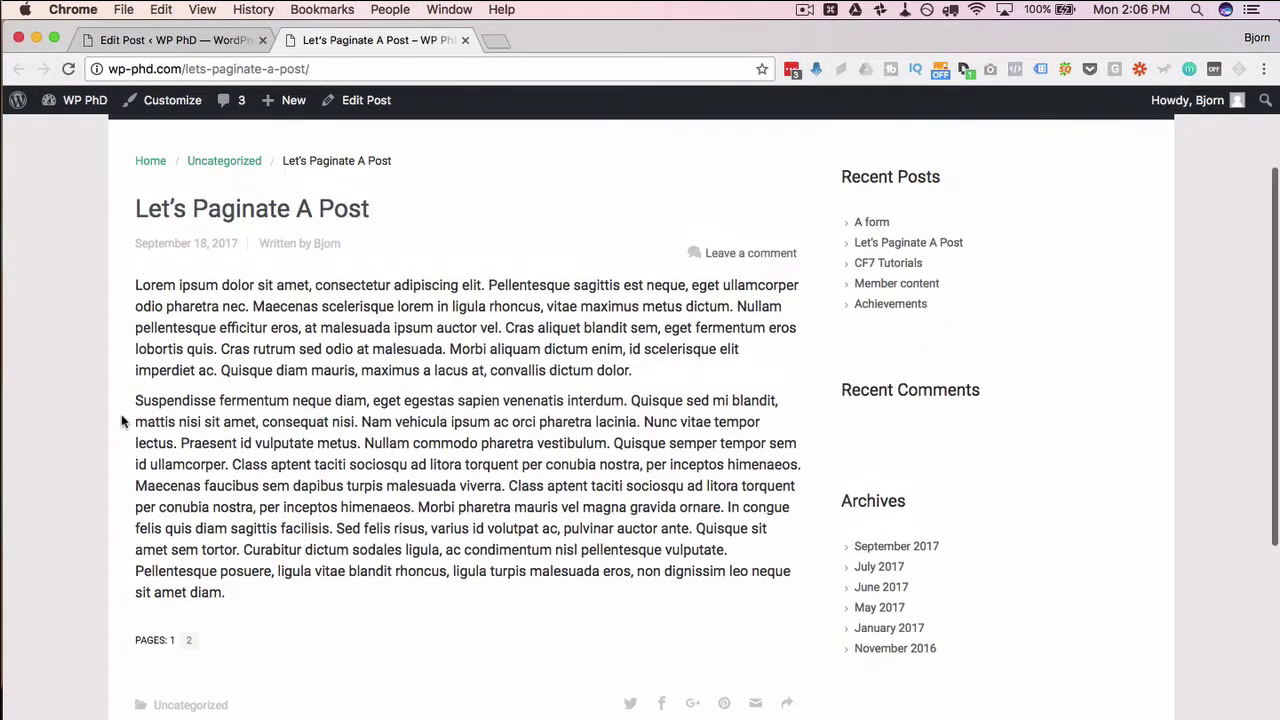
scroll(294, 536, down, 2)
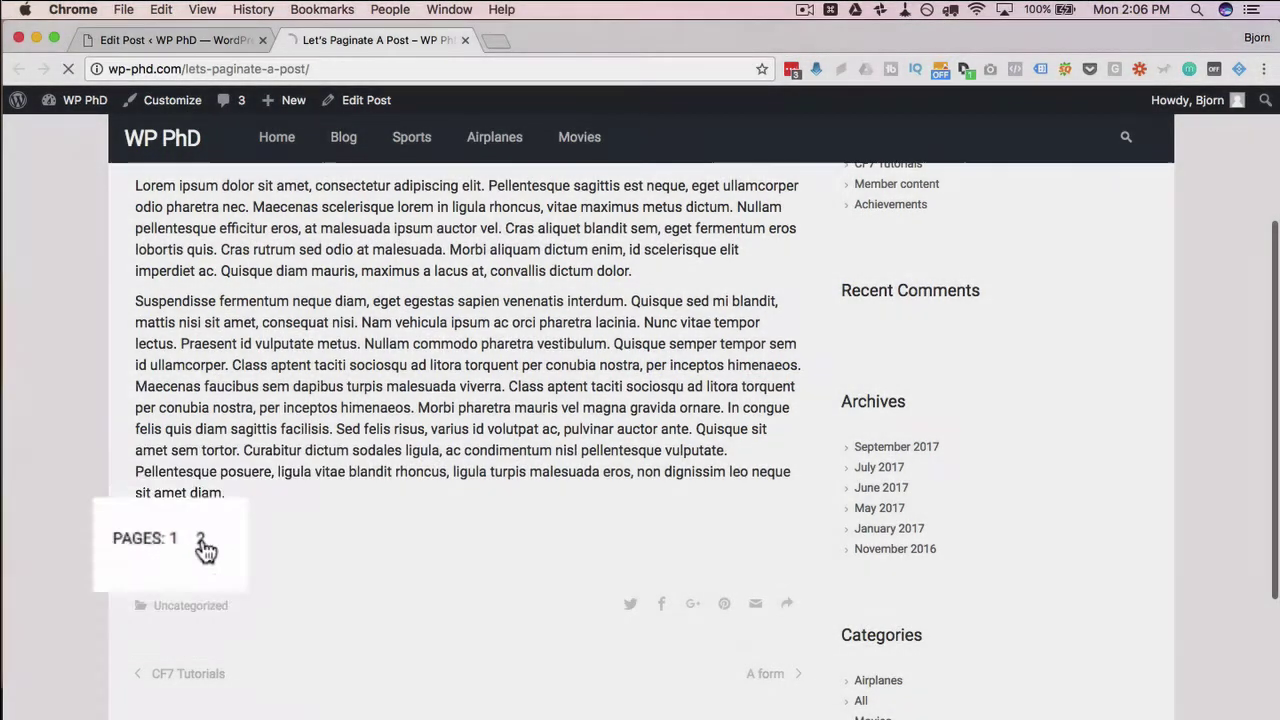
click(199, 533)
scroll(190, 550, down, 5)
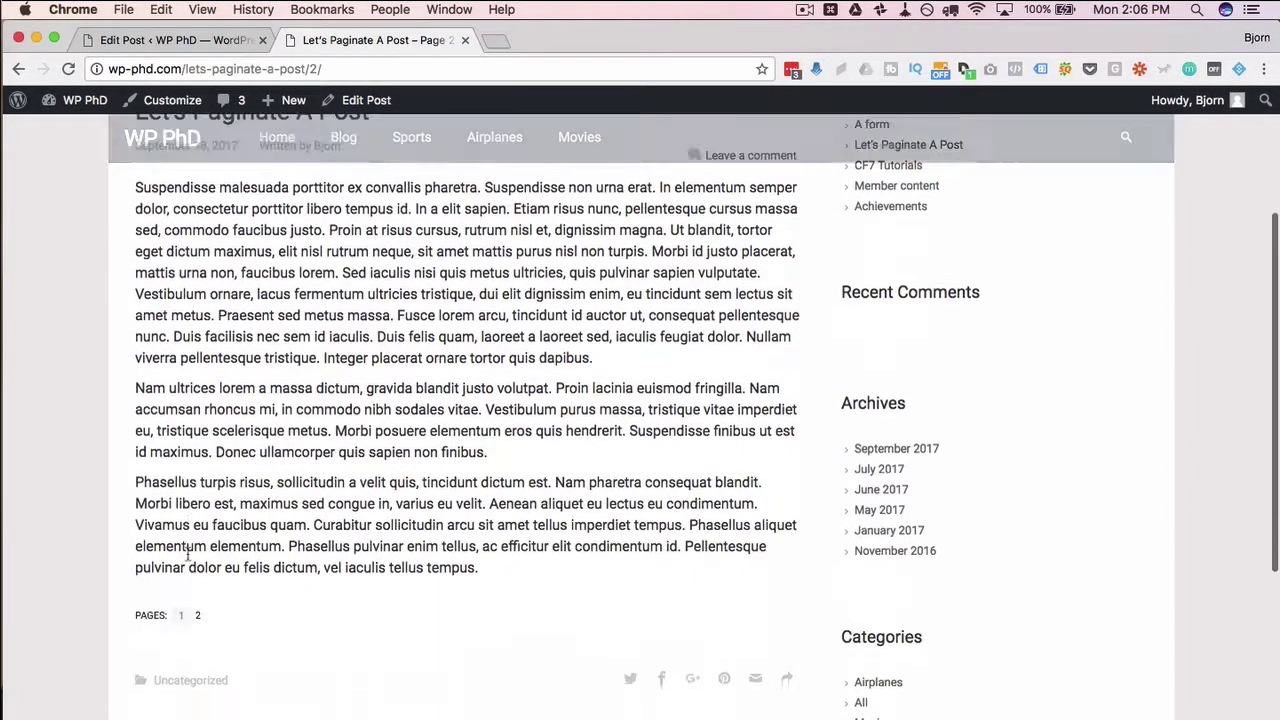
scroll(187, 554, up, 2)
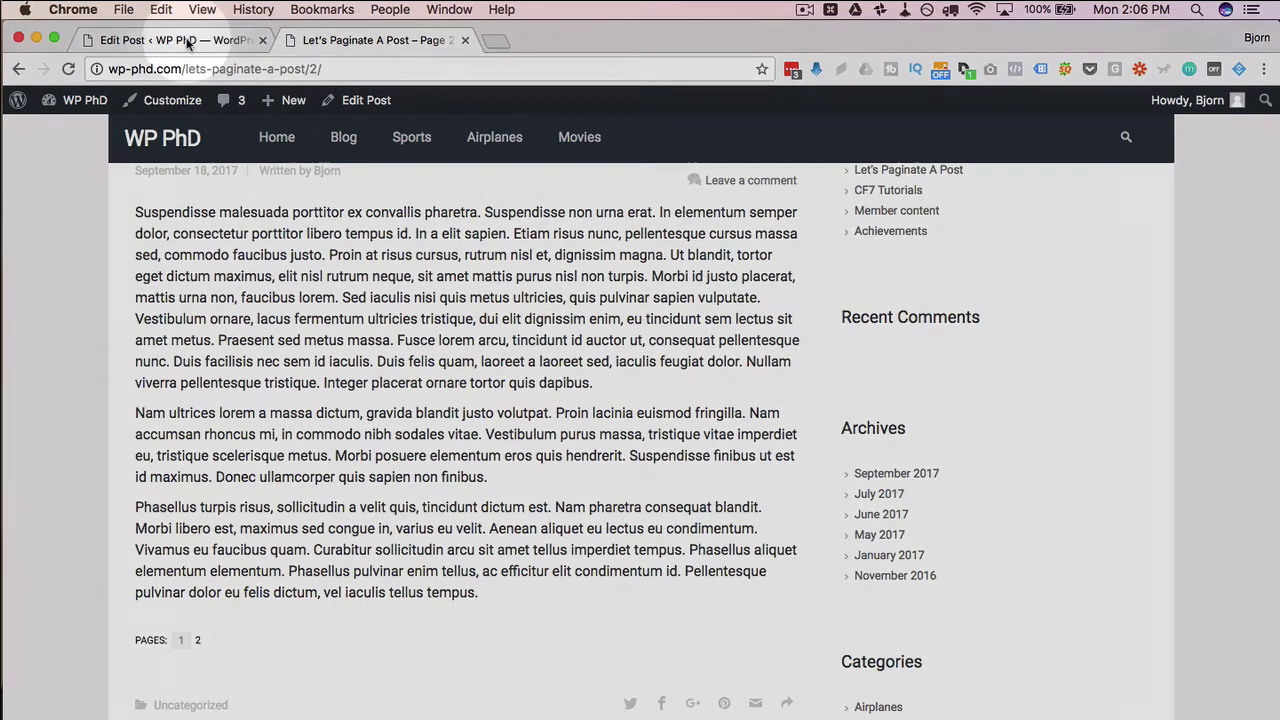
Copy the existing <!--nextpage--> line in the post editor
click(177, 40)
scroll(300, 510, down, 4)
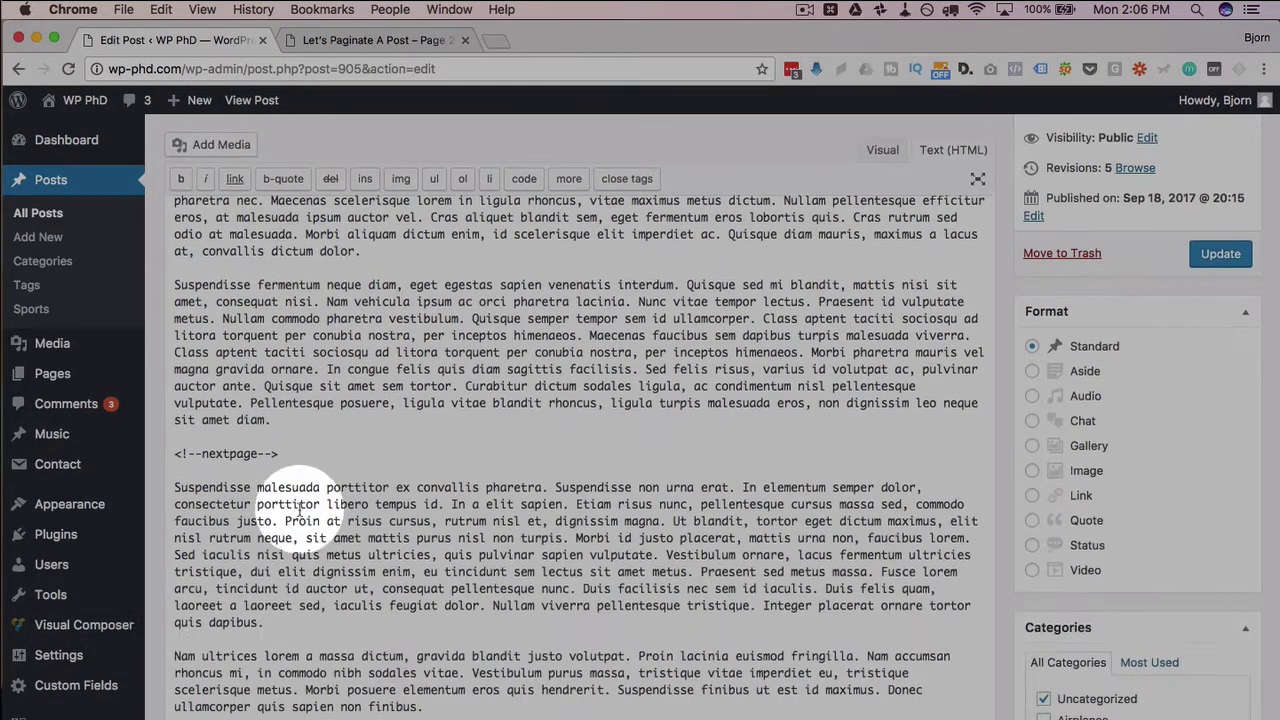
drag(285, 453, 135, 453)
right_click(210, 454)
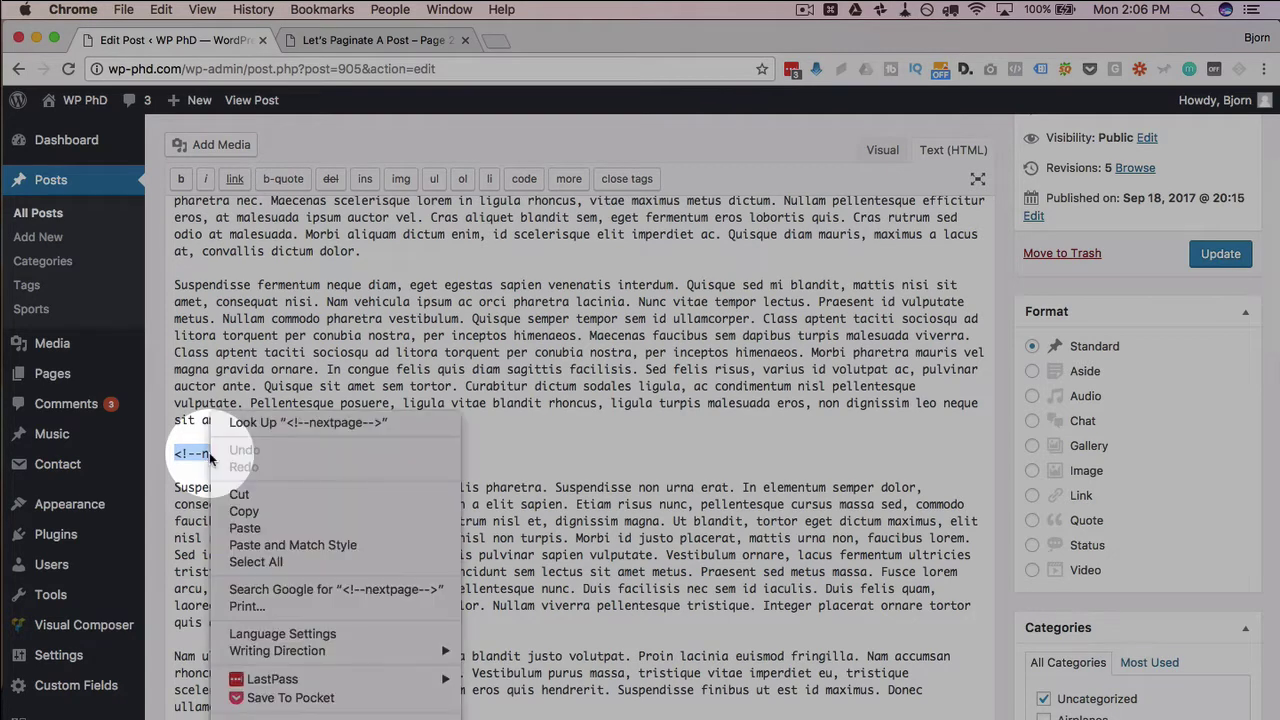
click(240, 511)
Paste a second <!--nextpage--> after the 'finibus.' paragraph, update, and reload the live post
scroll(214, 528, down, 3)
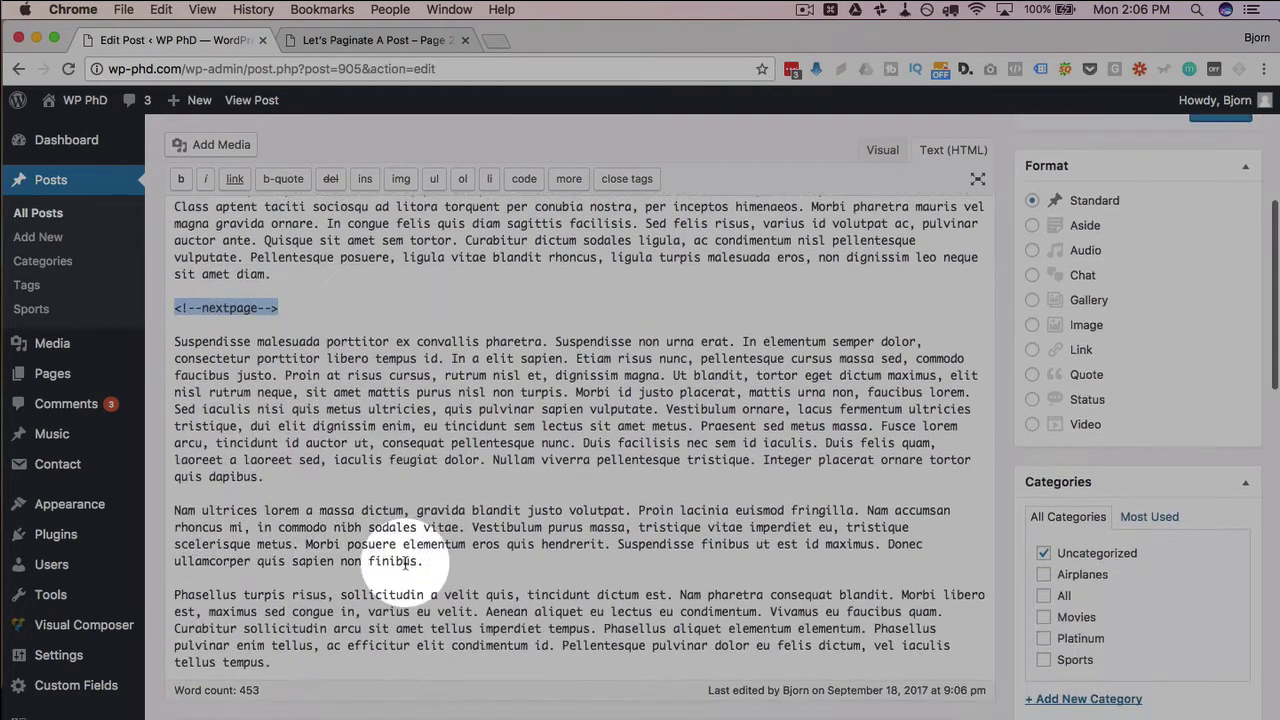
click(426, 560)
key(Return)
scroll(431, 560, down, 3)
key(Return)
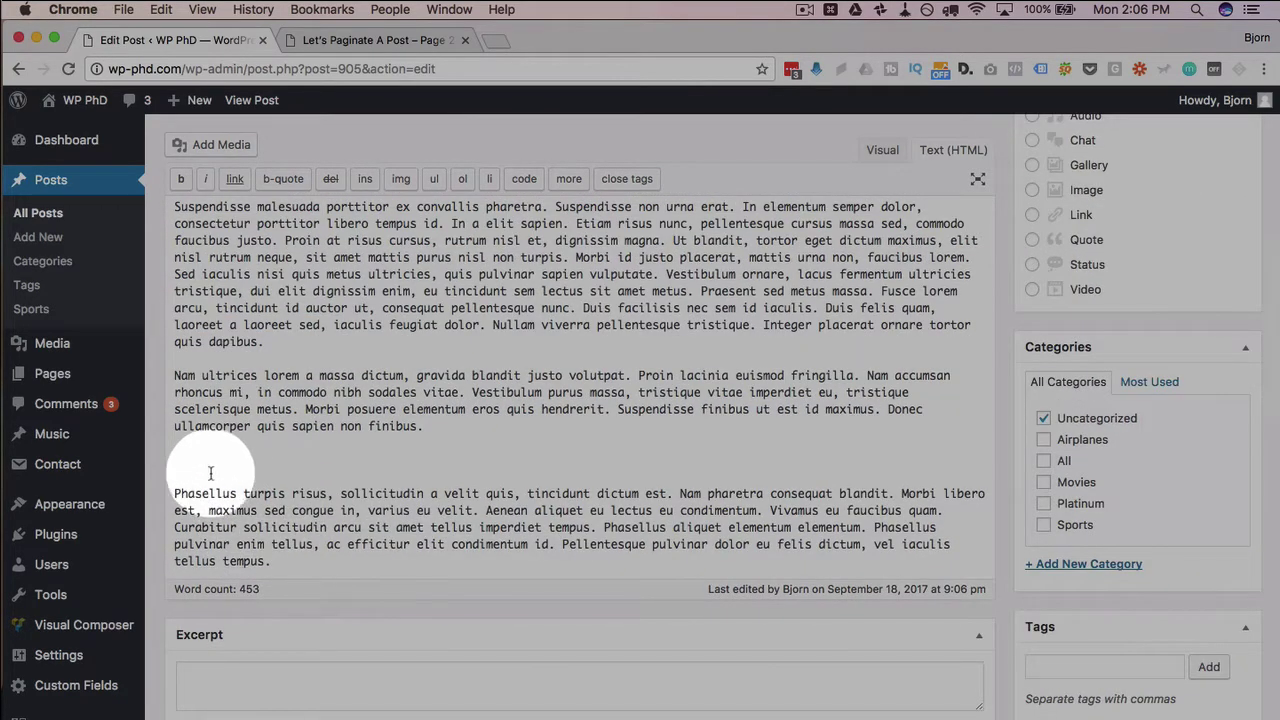
right_click(193, 467)
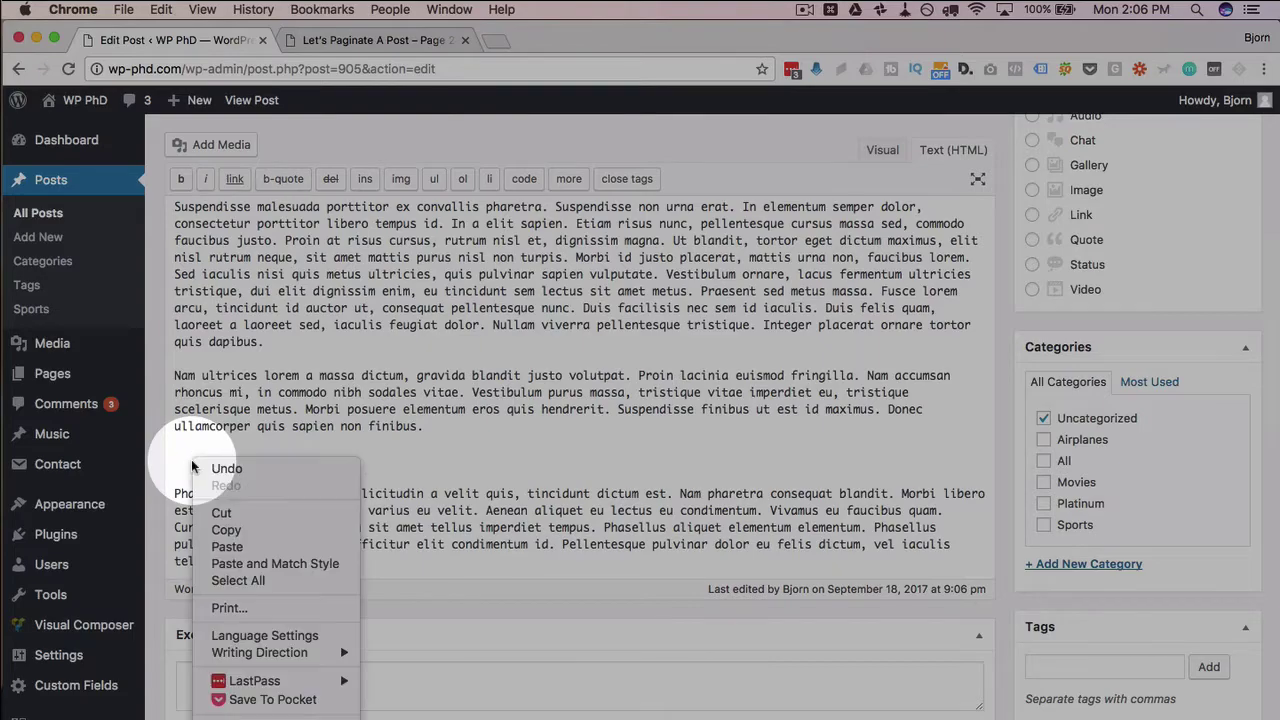
click(227, 546)
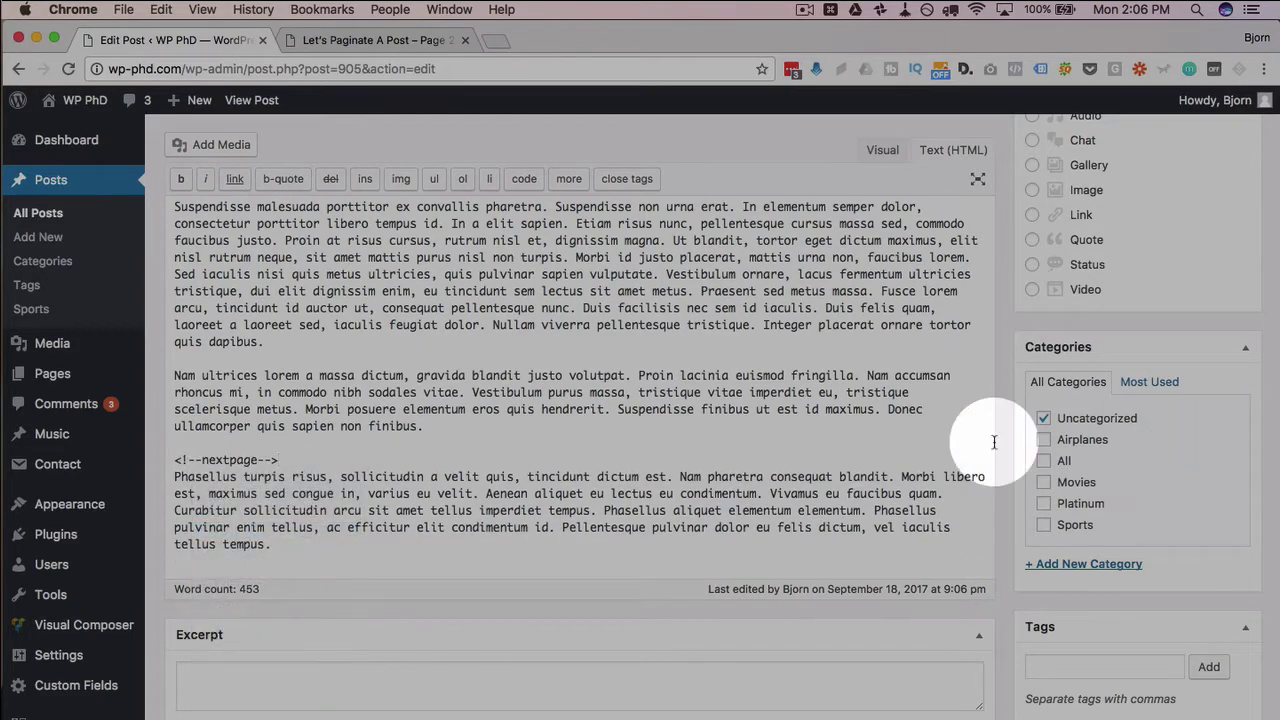
scroll(1249, 343, up, 10)
click(1220, 436)
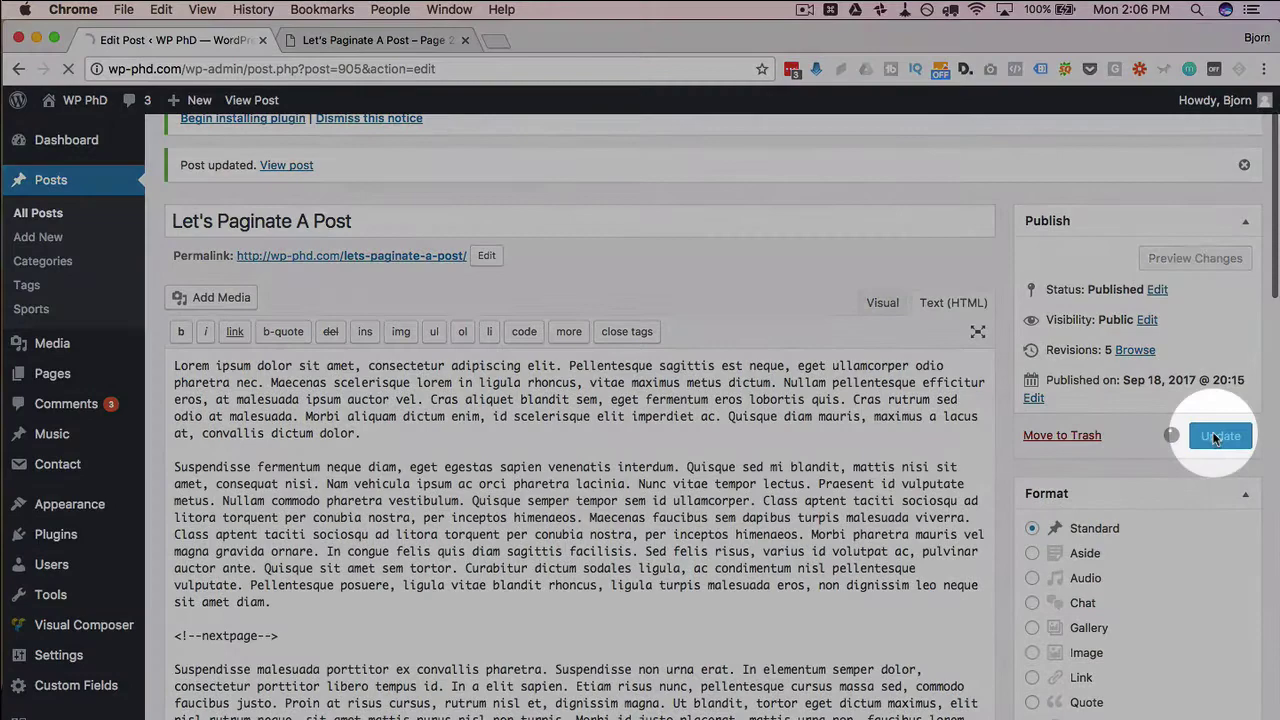
key(ctrl+Tab)
key(super+r)
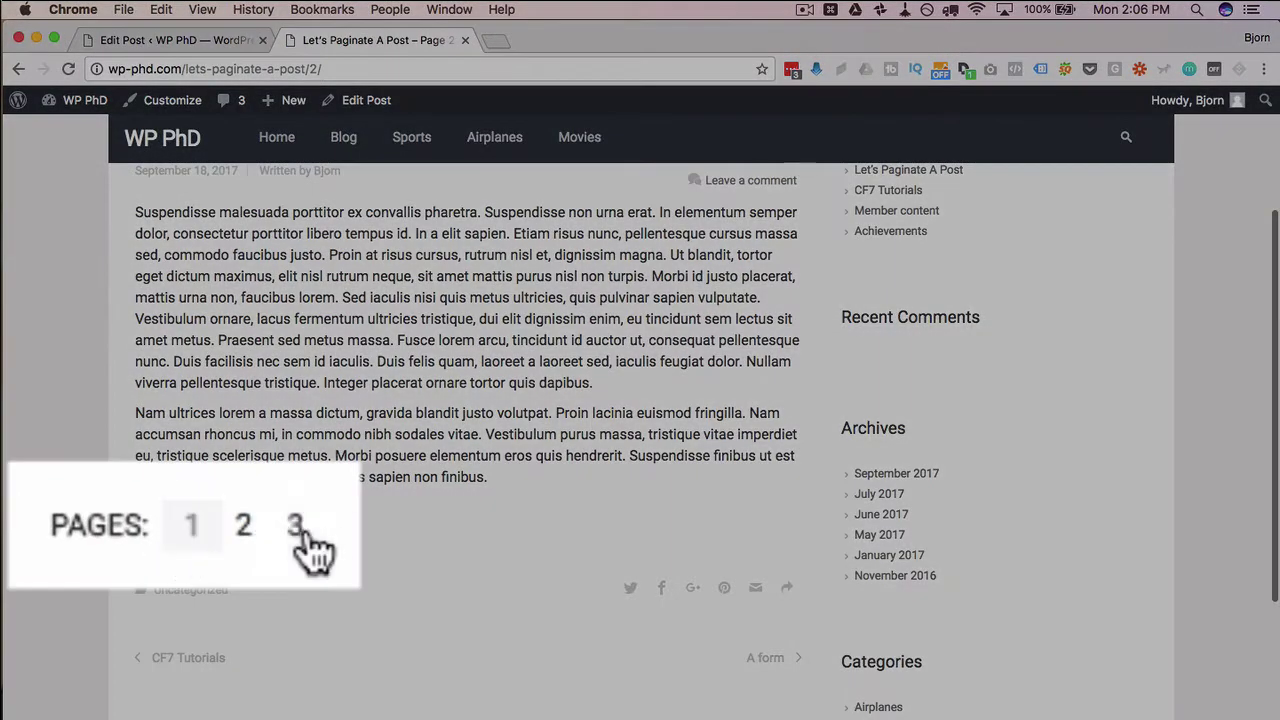
Open page 3 of the post and briefly select the 'Pages 1 2 3' line
click(296, 527)
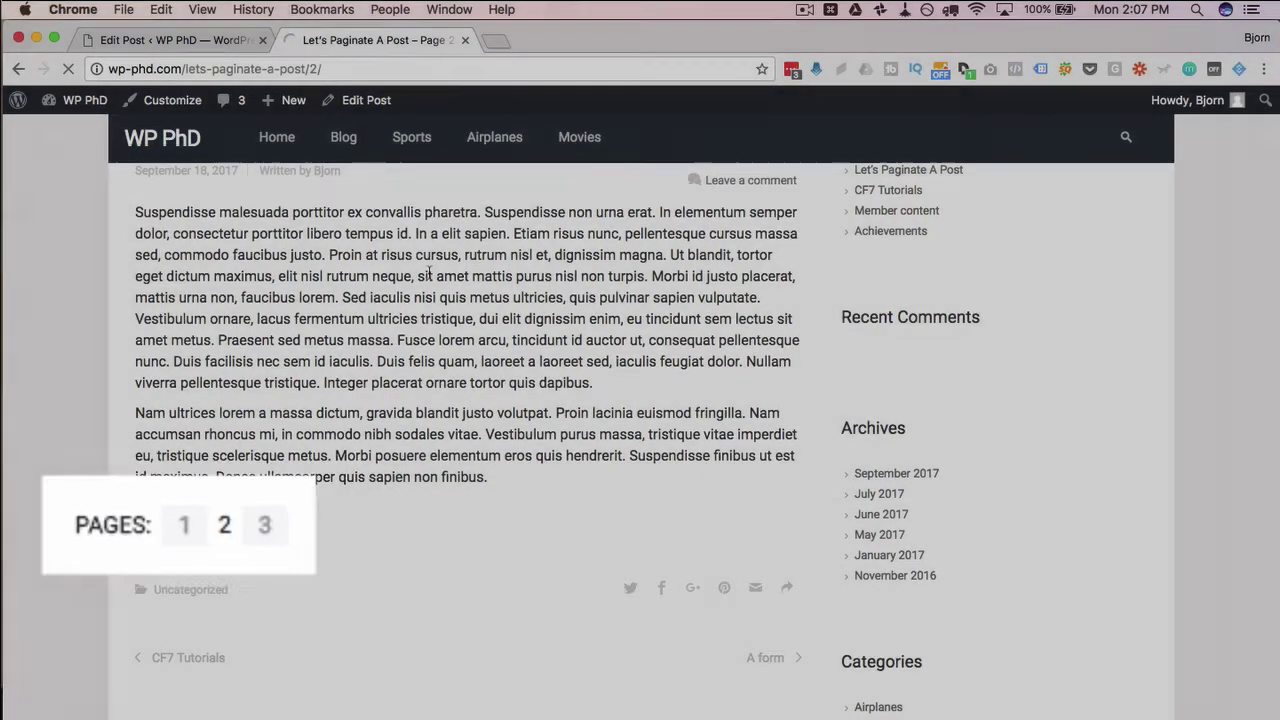
scroll(212, 476, down, 2)
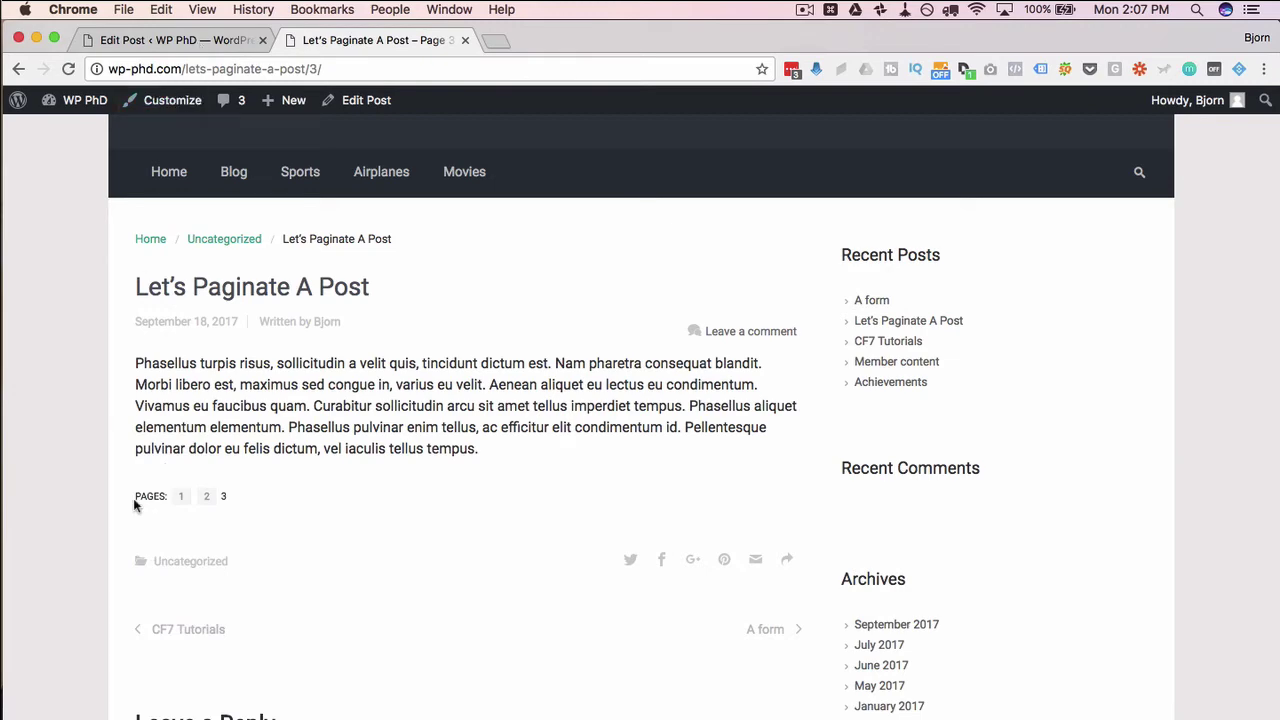
drag(133, 498, 226, 500)
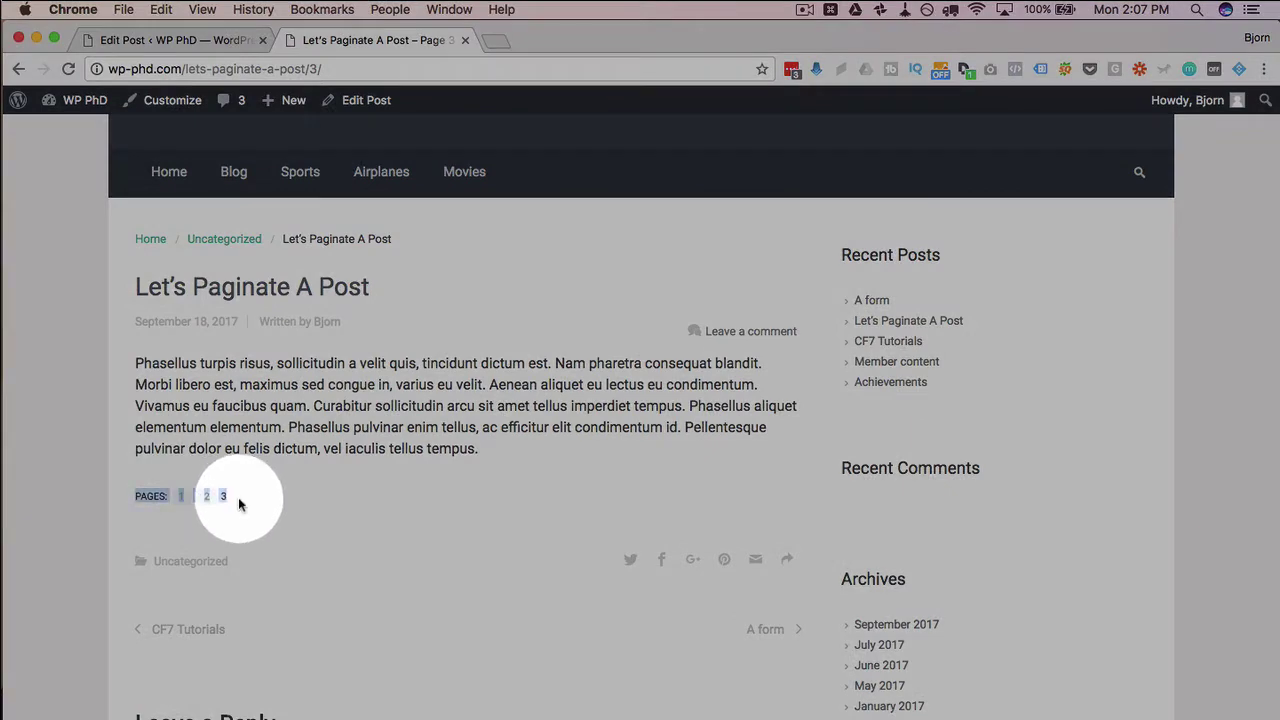
click(238, 497)
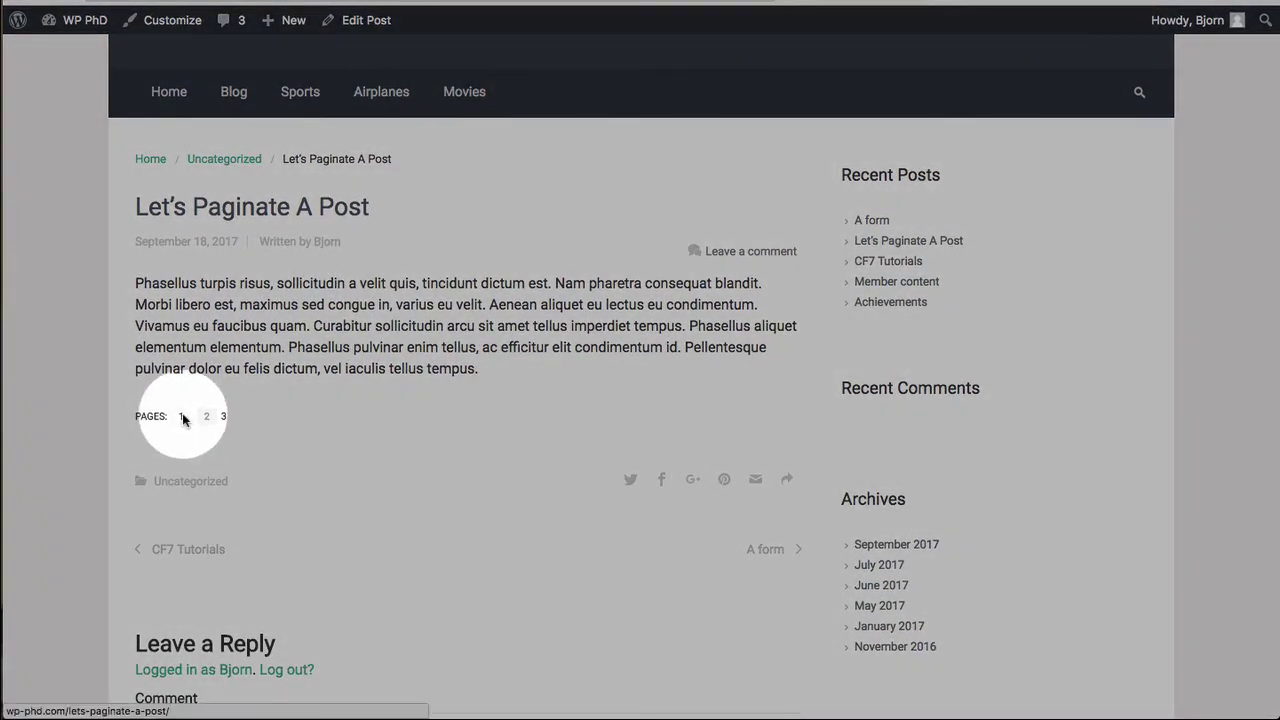
Inspect the page 1 link and switch DevTools off device emulation to desktop width
right_click(182, 418)
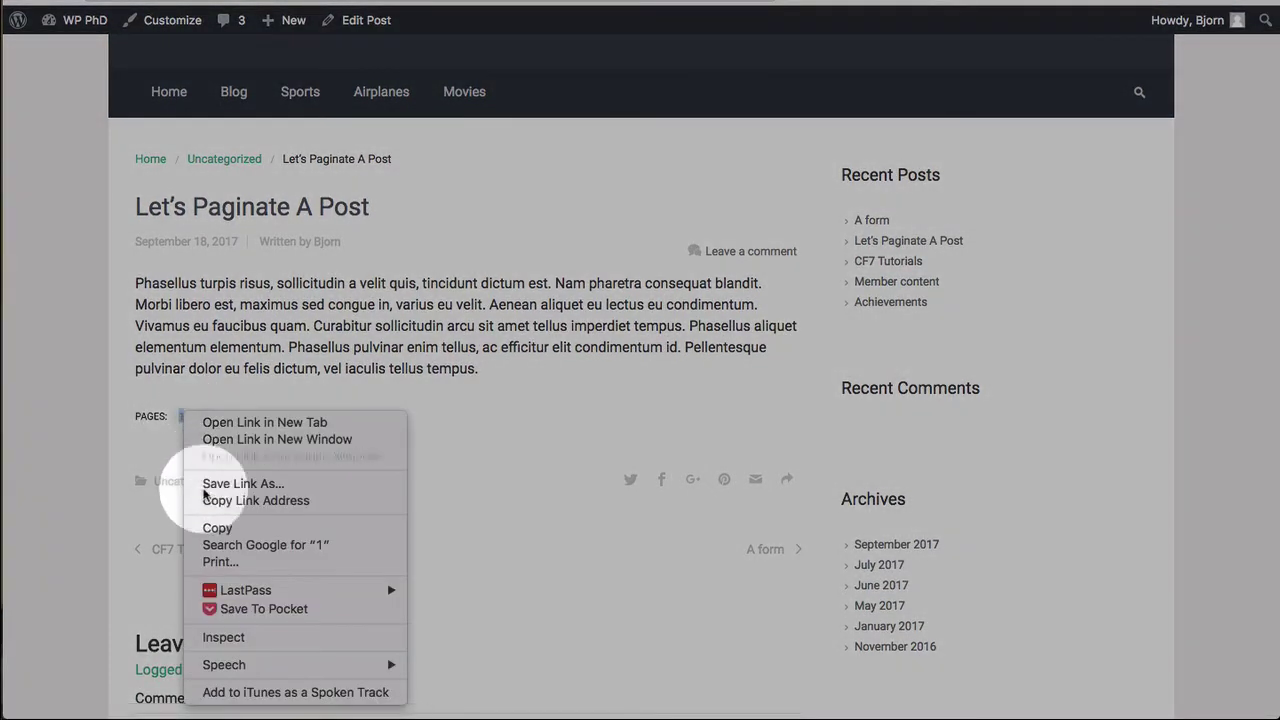
click(227, 645)
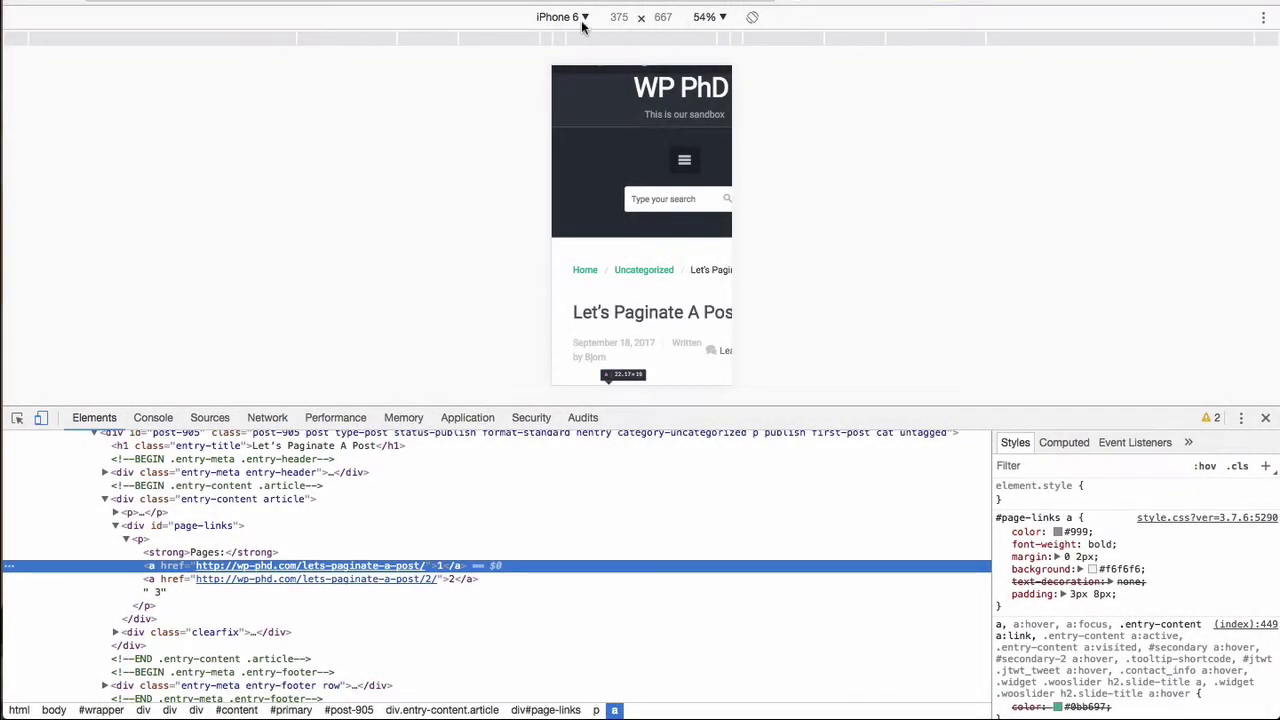
click(560, 17)
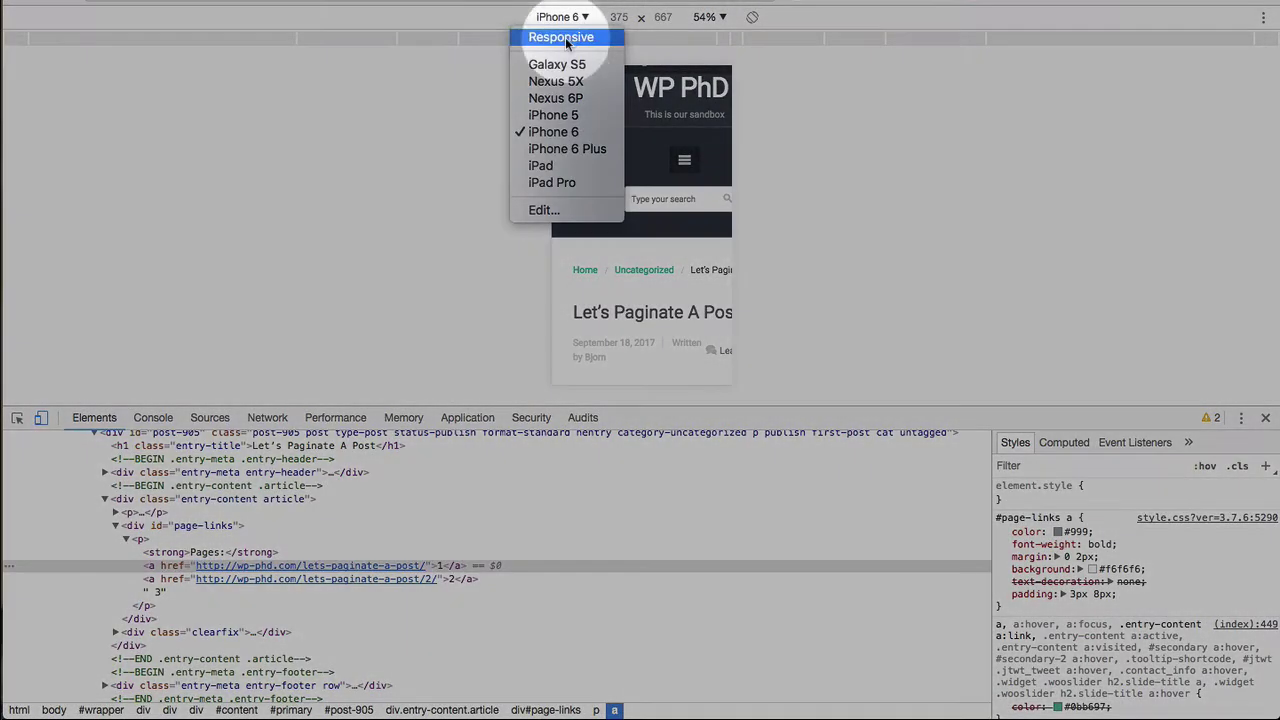
click(586, 218)
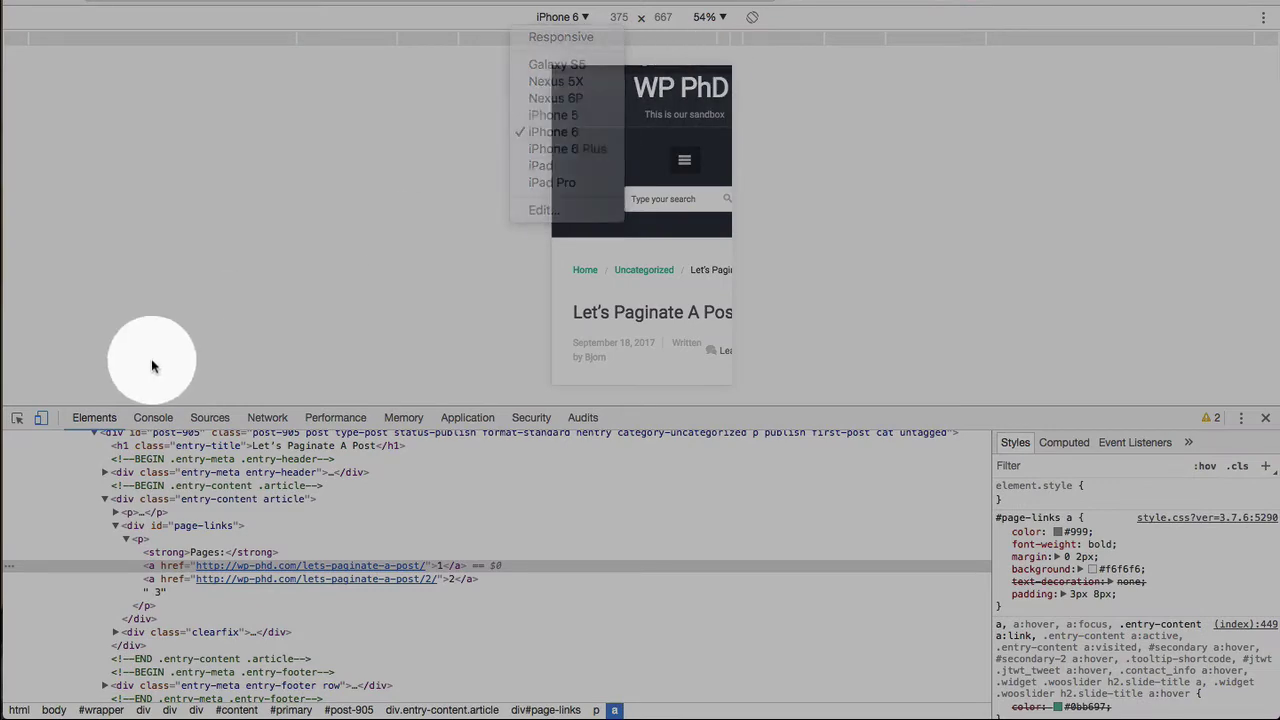
click(41, 419)
Select the 'Pages:' strong label, div#page-links container and page 1 link in Elements
scroll(360, 220, down, 3)
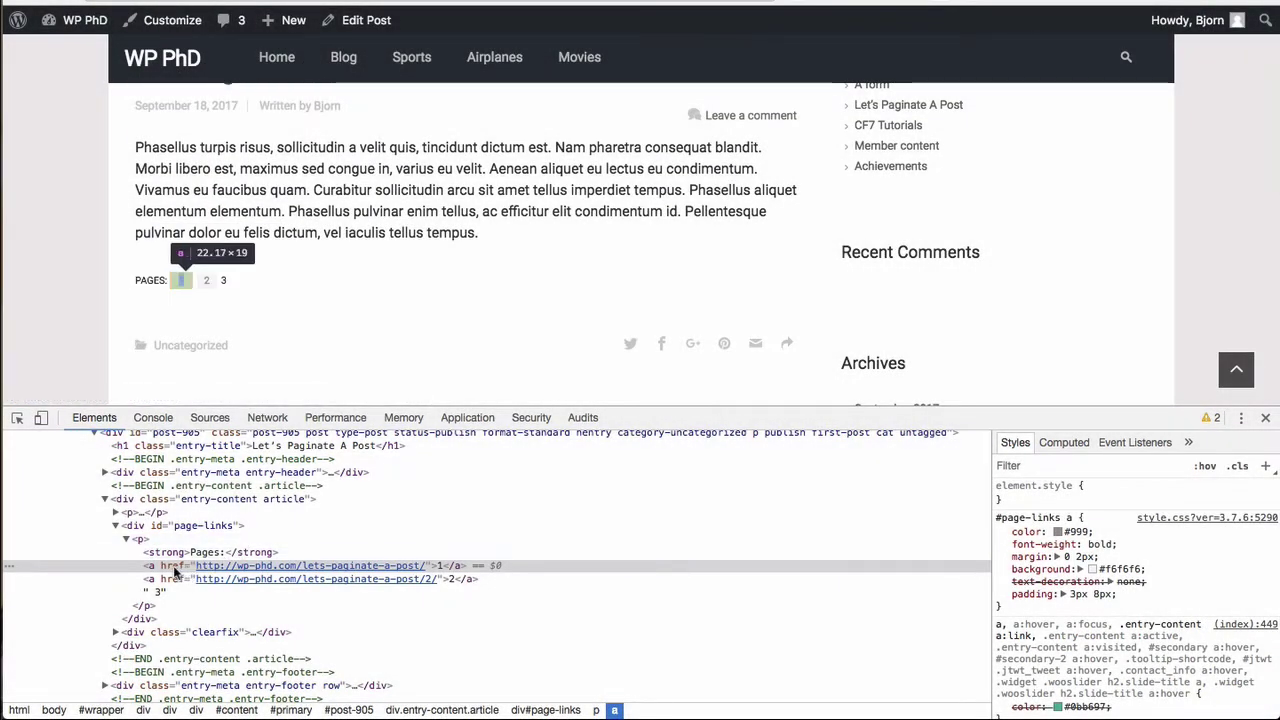
click(174, 554)
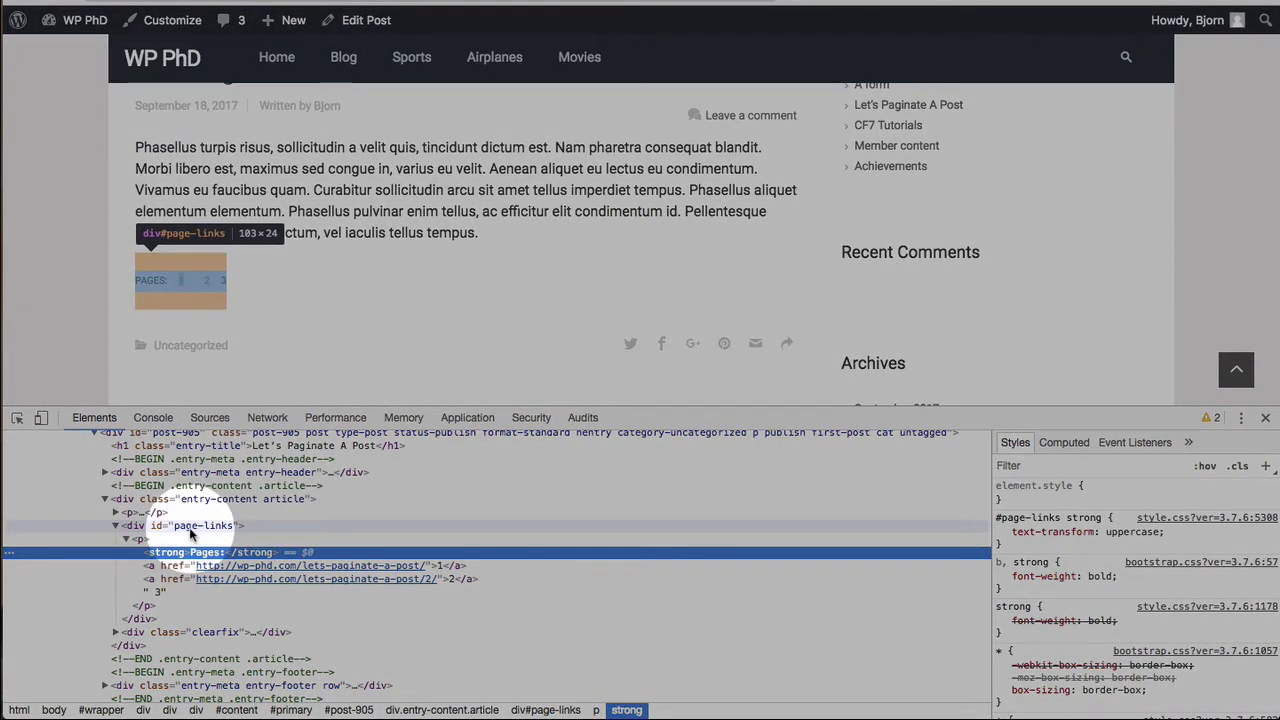
click(209, 524)
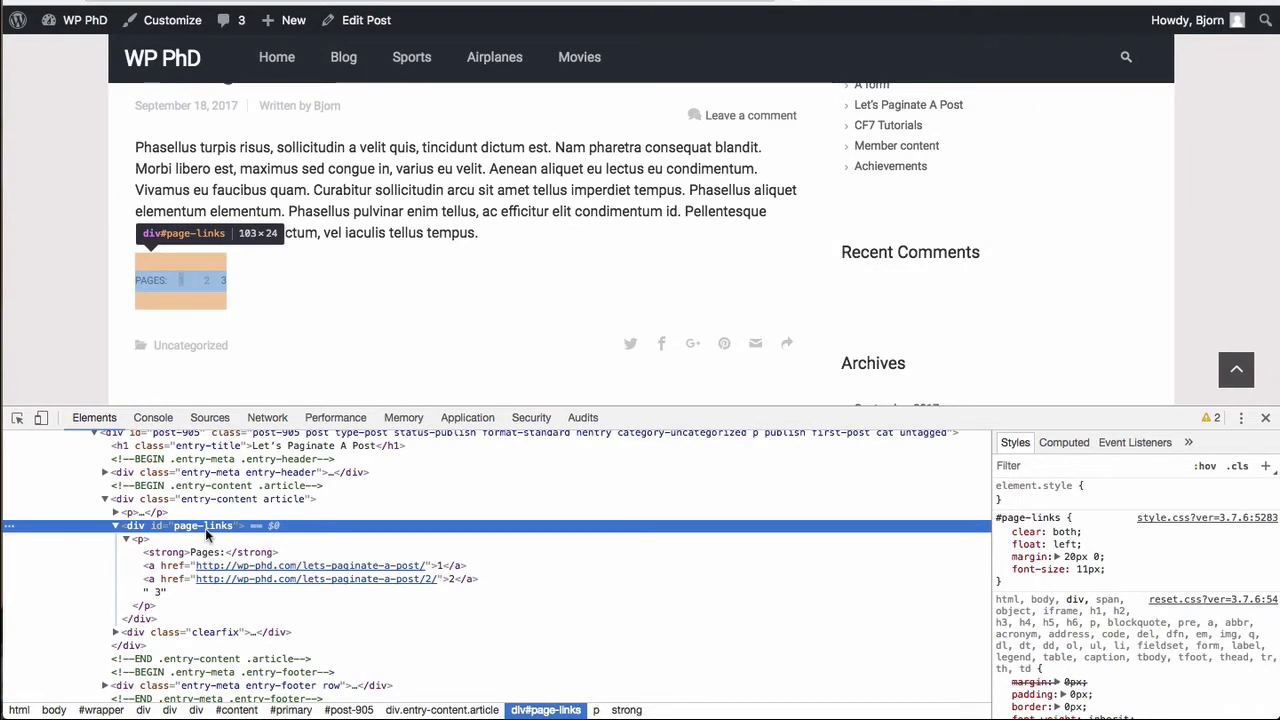
click(157, 568)
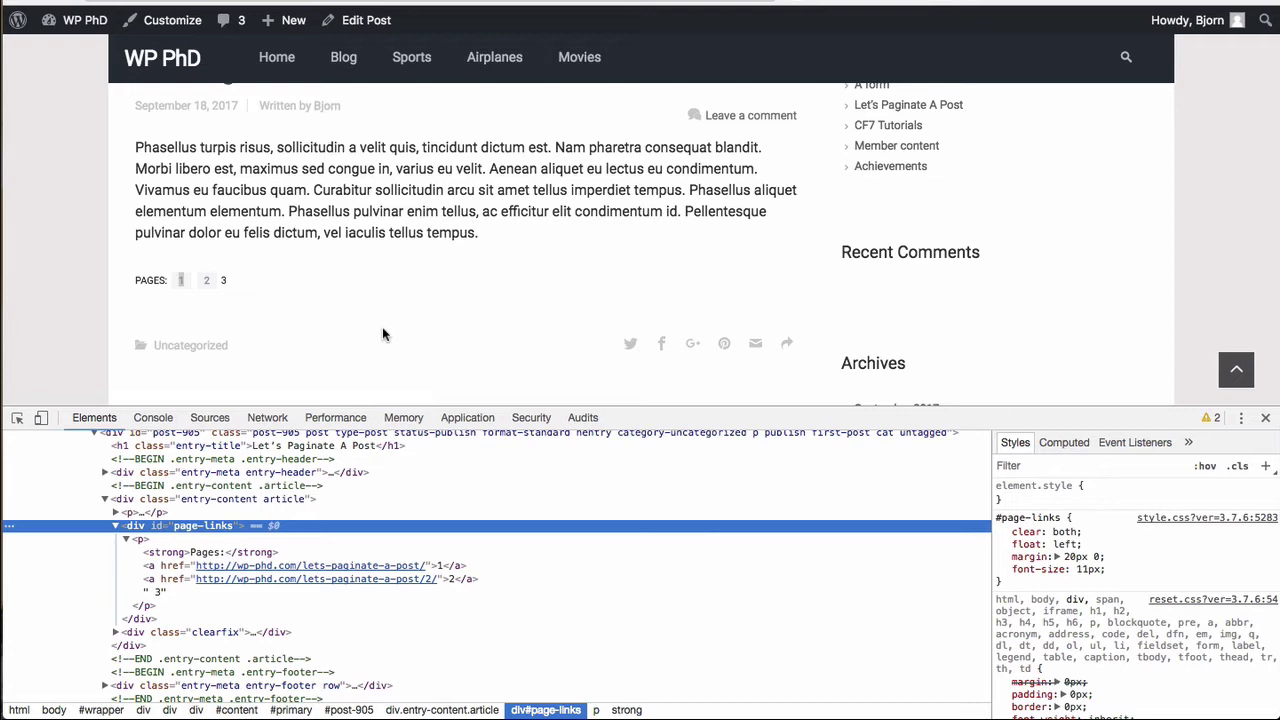
Close the DevTools panel to return to the full page 3 view
scroll(382, 333, up, 3)
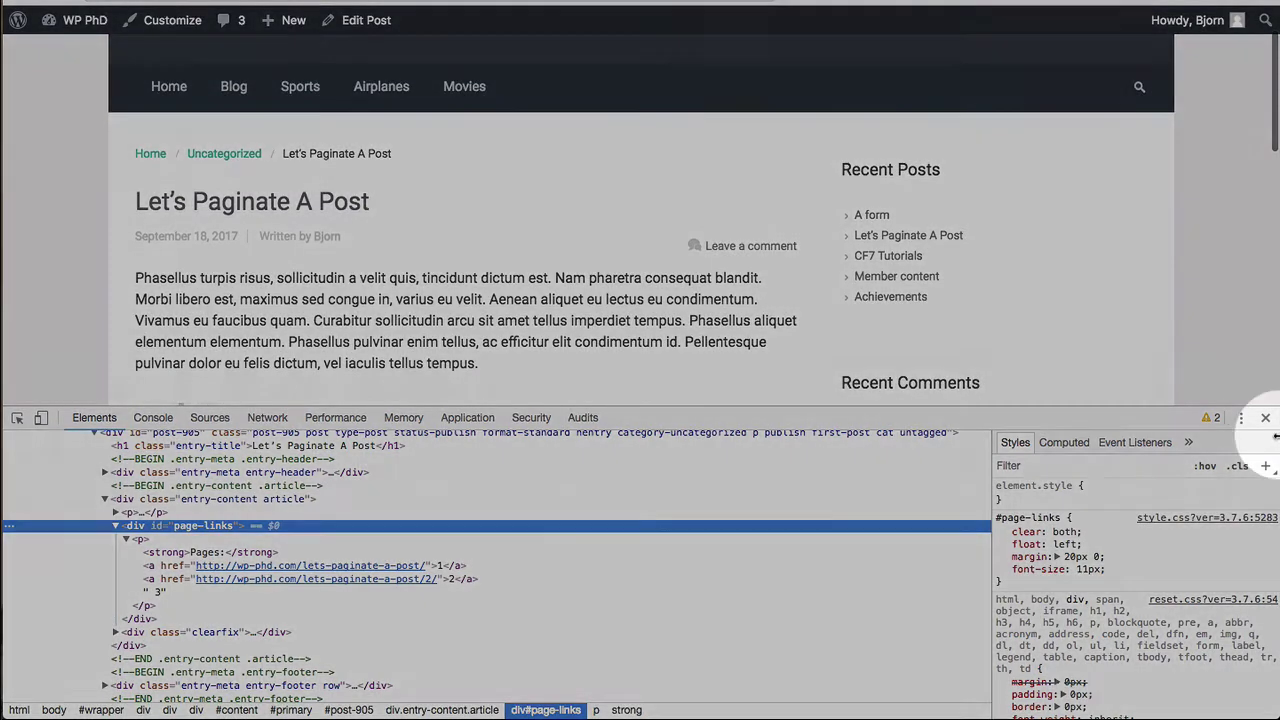
click(1265, 419)
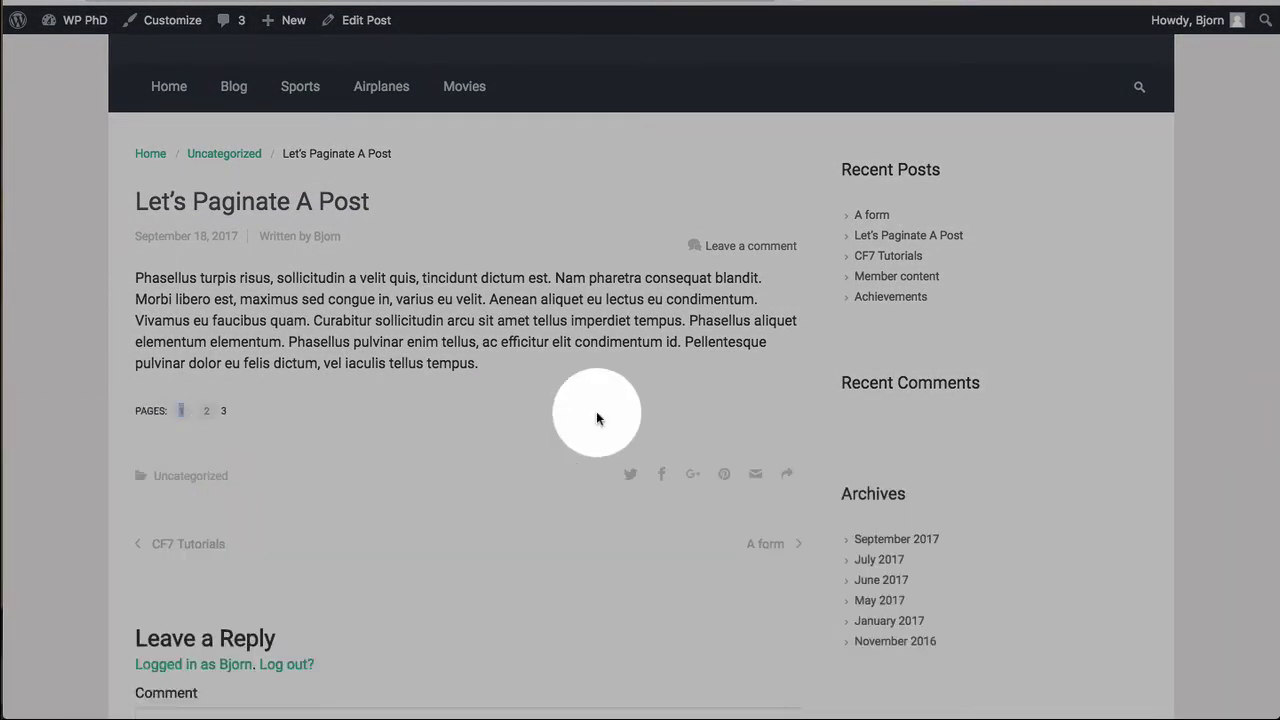